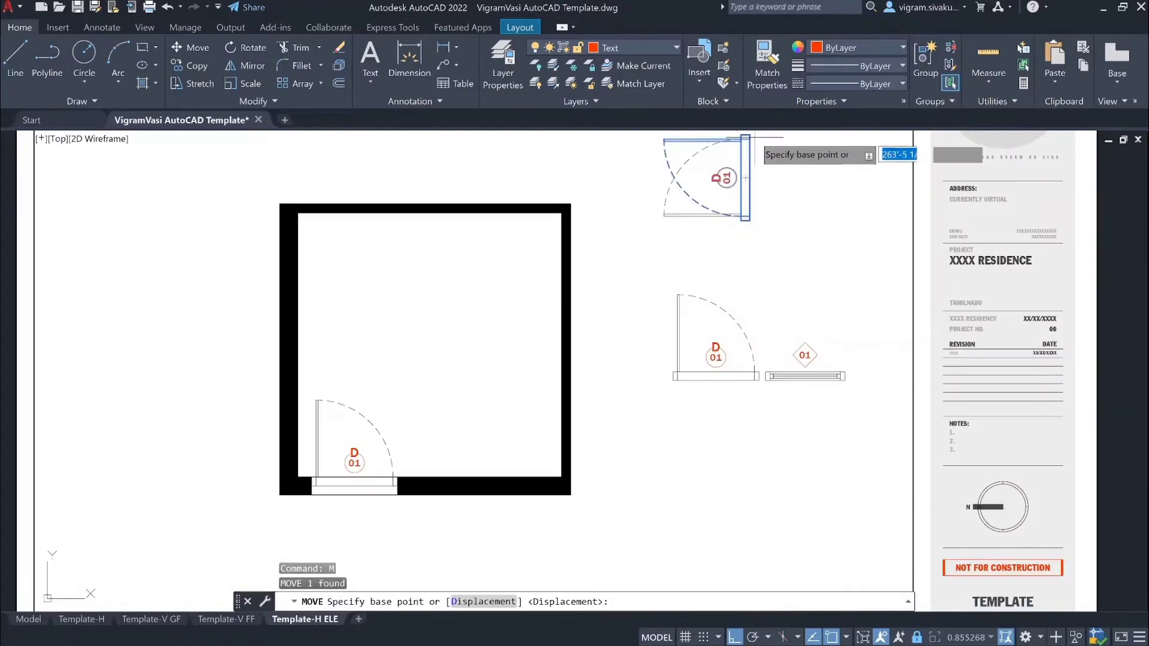
Move the rotated door block by its frame corner onto the upper end of the room's right-hand wall.
scroll(756, 138, "up", 4)
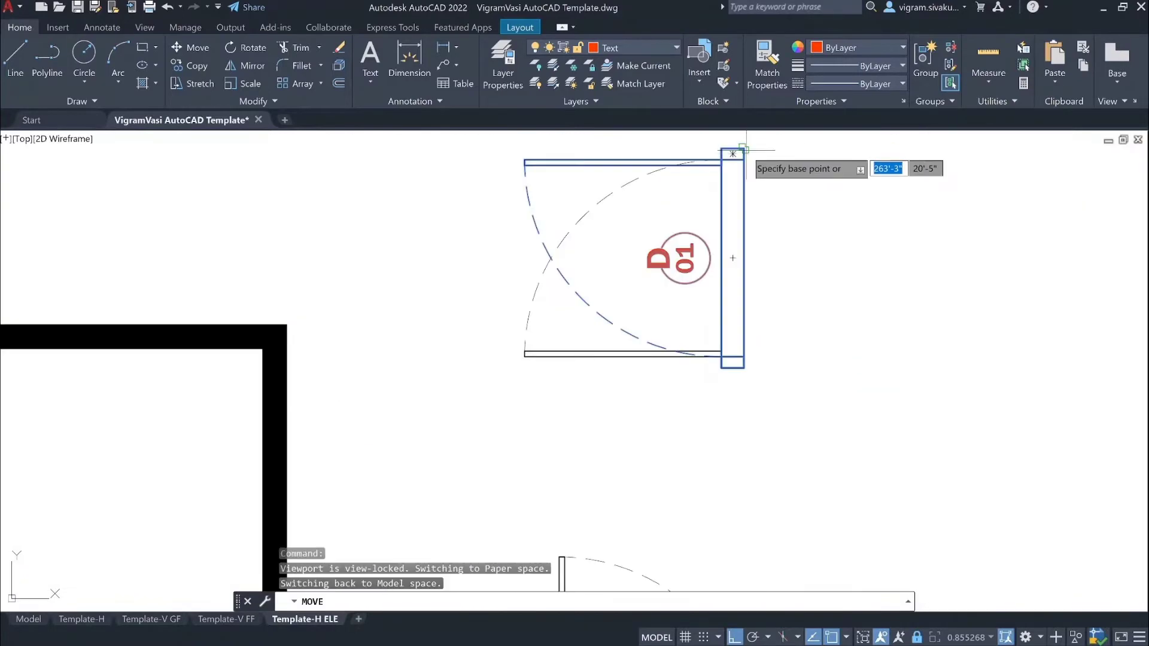
left_click(743, 148)
left_click(288, 345)
scroll(656, 299, "down", 4)
key("Escape")
key("Escape")
key("Escape")
Move the door to the lower part of the right-hand wall and mirror it vertically, erasing the source.
left_click(588, 264)
type("m")
left_click(480, 267)
left_click(480, 439)
left_click(629, 431)
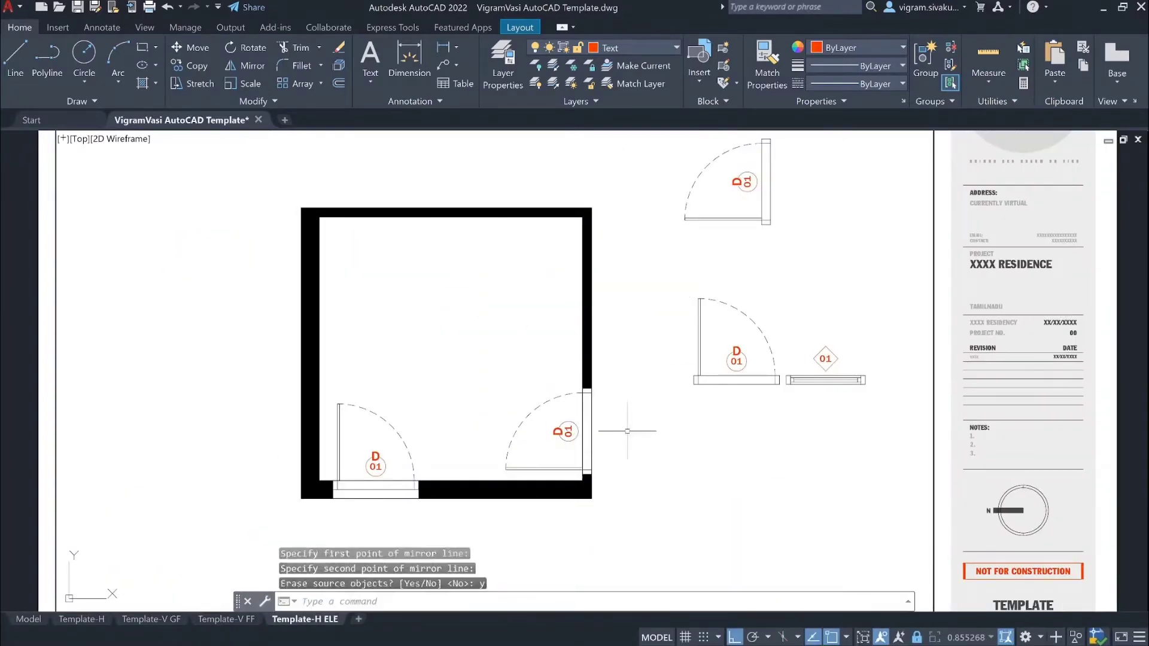
Place the window block in the room's top wall and stretch it to about 7'-4" wide.
left_click(825, 380)
left_click(866, 376)
key("F8")
left_click(446, 208)
scroll(446, 206, "up", 3)
left_click(336, 217)
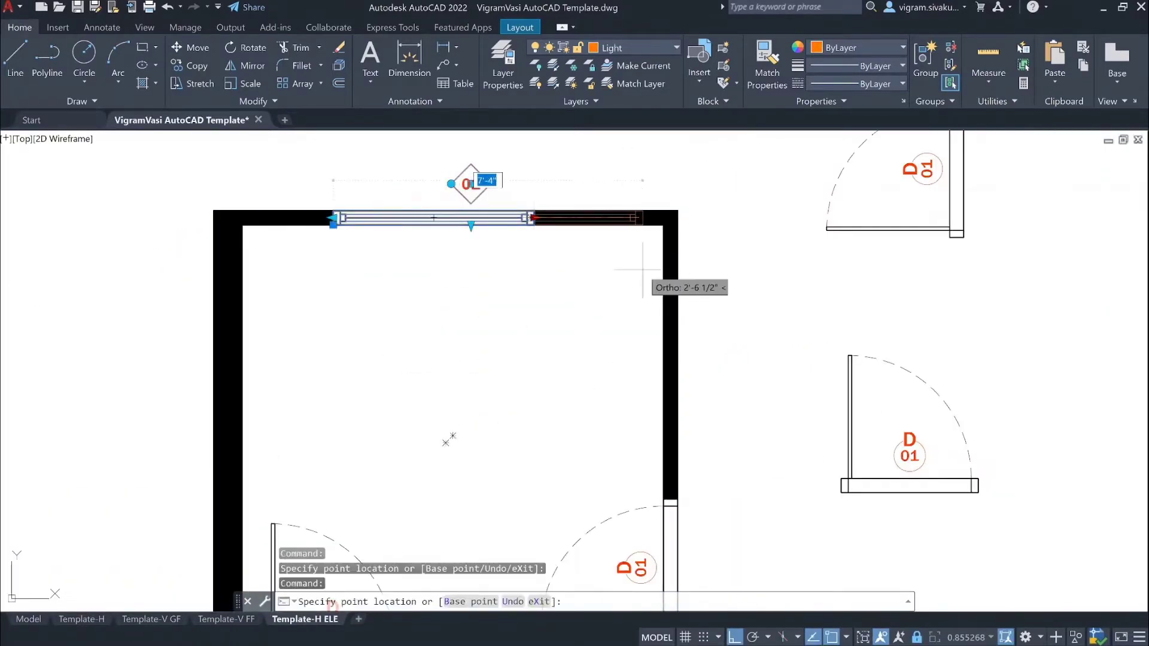
left_click(641, 270)
Copy the top-wall window into the room, reset the copied block and rotate it 90 degrees.
scroll(464, 207, "down", 3)
left_click(469, 214)
type("co")
left_click(469, 213)
left_click(461, 308)
right_click(398, 272)
left_click(438, 304)
type("ro ")
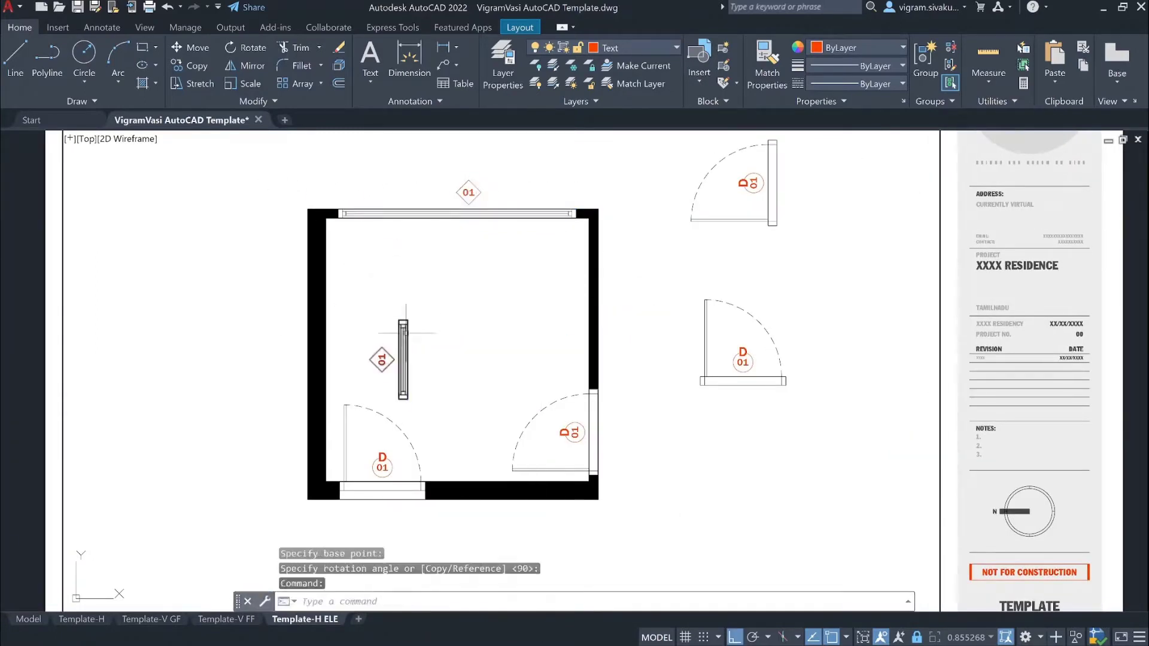
Move the rotated window into the room's left wall and stretch its depth to the wall's inner face.
type("m")
left_click(409, 358)
left_click(318, 344)
scroll(308, 362, "up", 4)
left_click(319, 339)
left_click(443, 361)
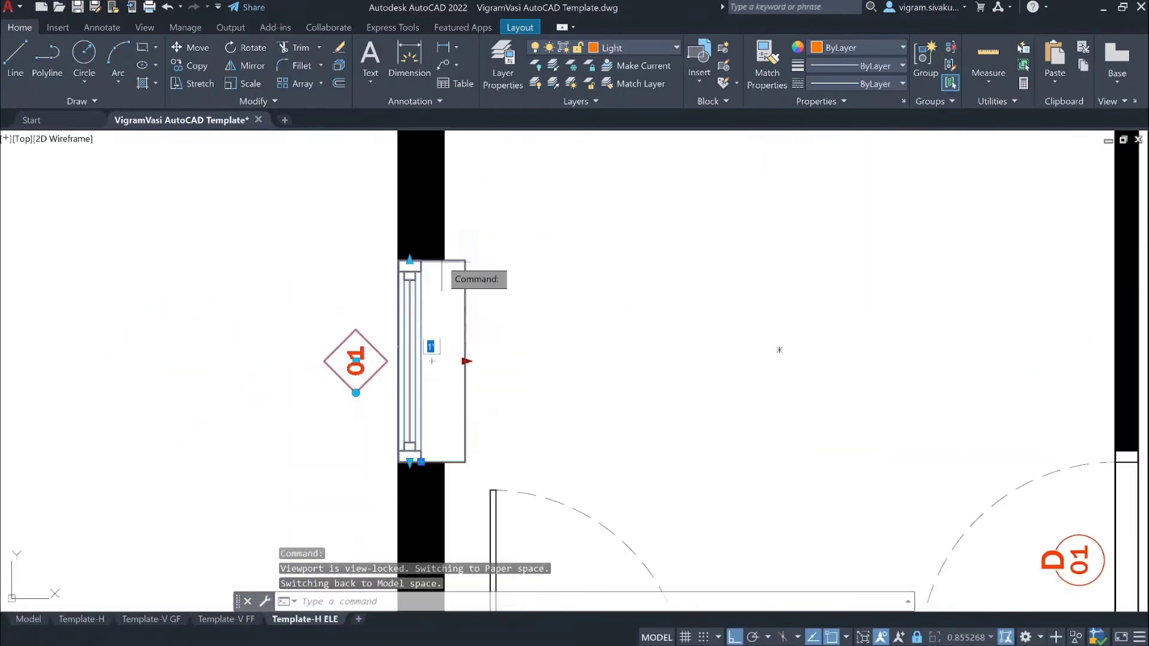
key("Escape")
Move the window up along the room's left wall.
scroll(266, 341, "down", 4)
type("m")
left_click(325, 328)
left_click(326, 244)
key("Escape")
key("Escape")
key("Escape")
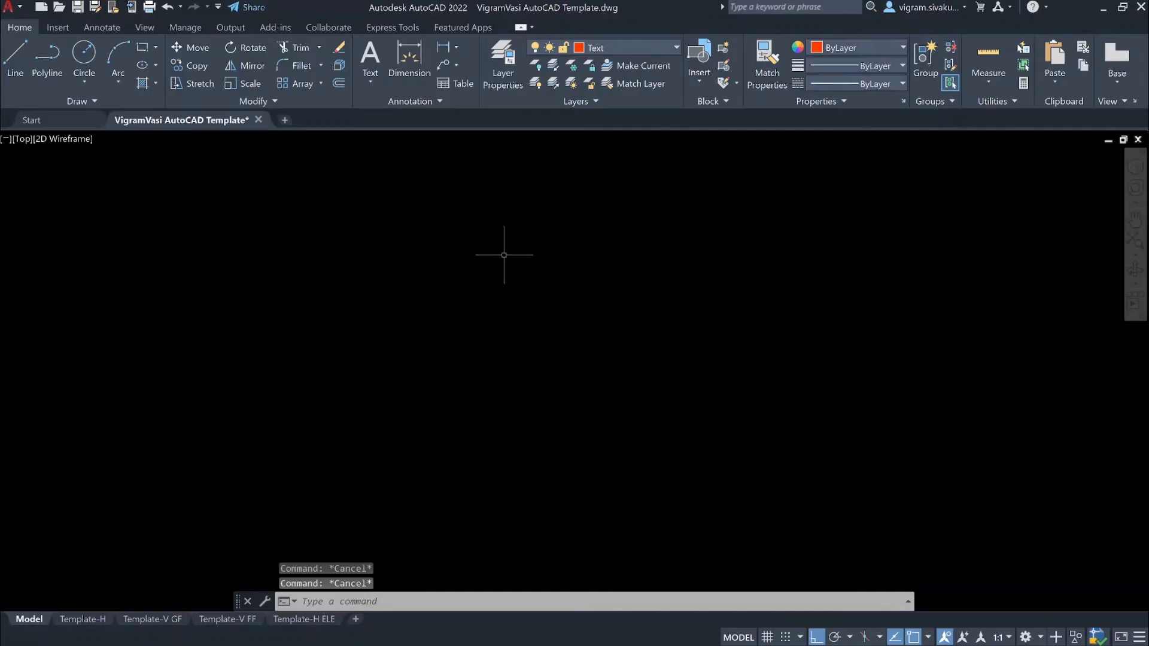
Set the drawing units to Architectural length with 0'-0 1/2" precision and inches as insertion scale.
key("Return")
left_click(572, 274)
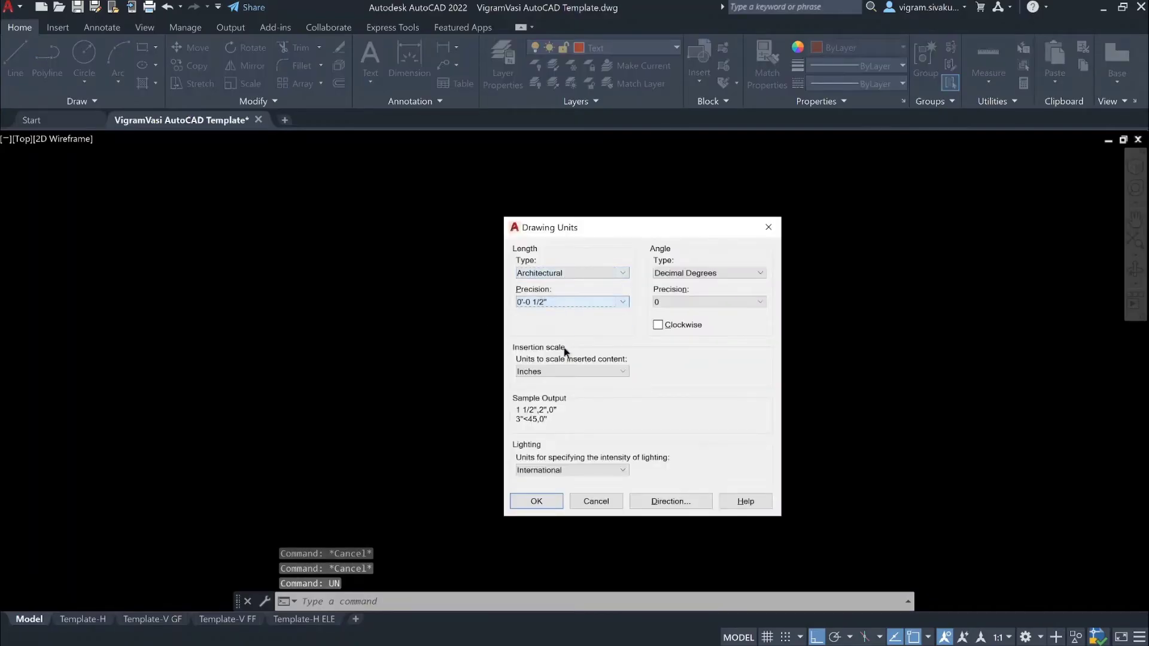
key("Return")
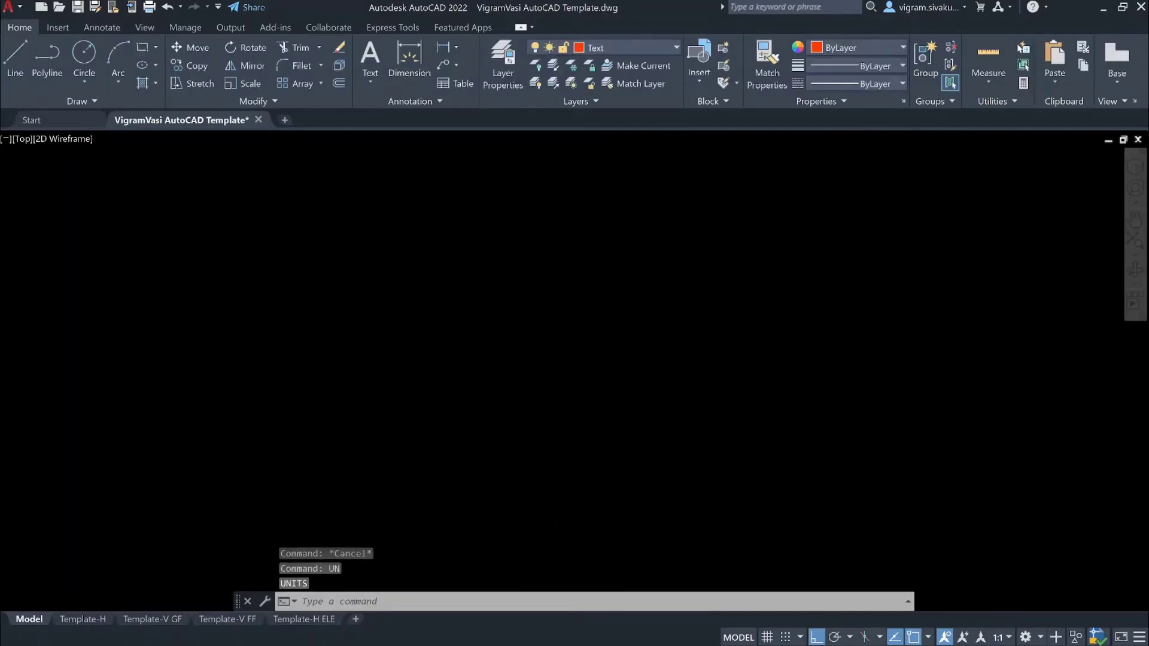
Draw a 10' by 10' rectangle for the room using the Dimensions option.
type("rec")
key("Return")
left_click(435, 248)
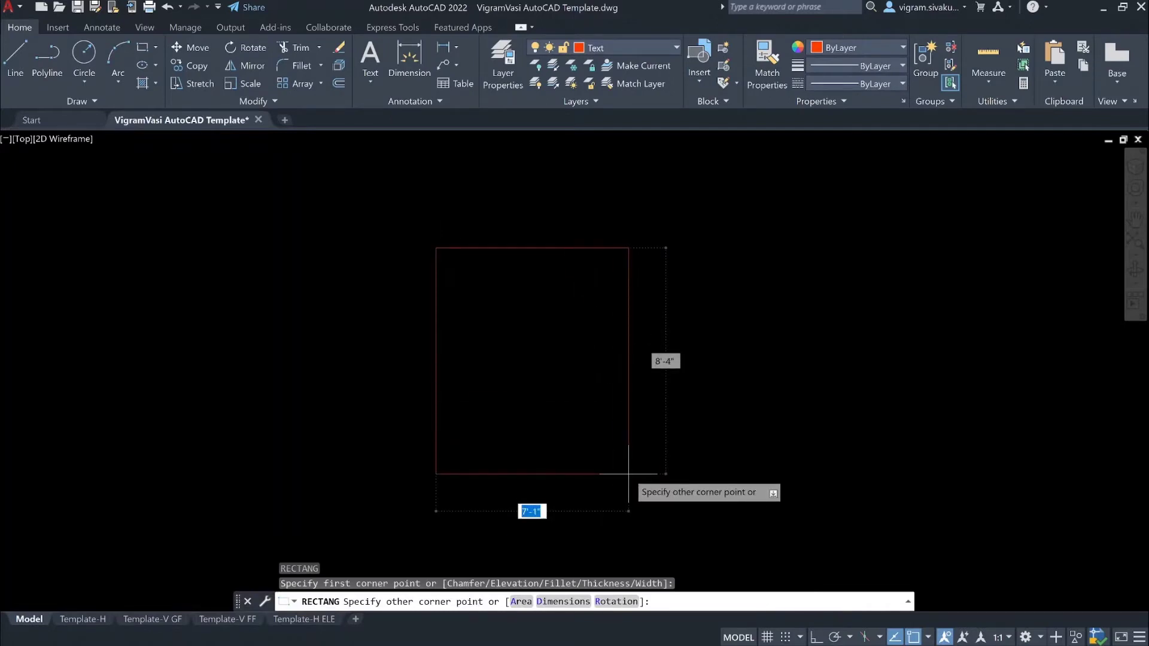
type("d")
key("Return")
type("10'")
key("Return")
type("10'")
key("Return")
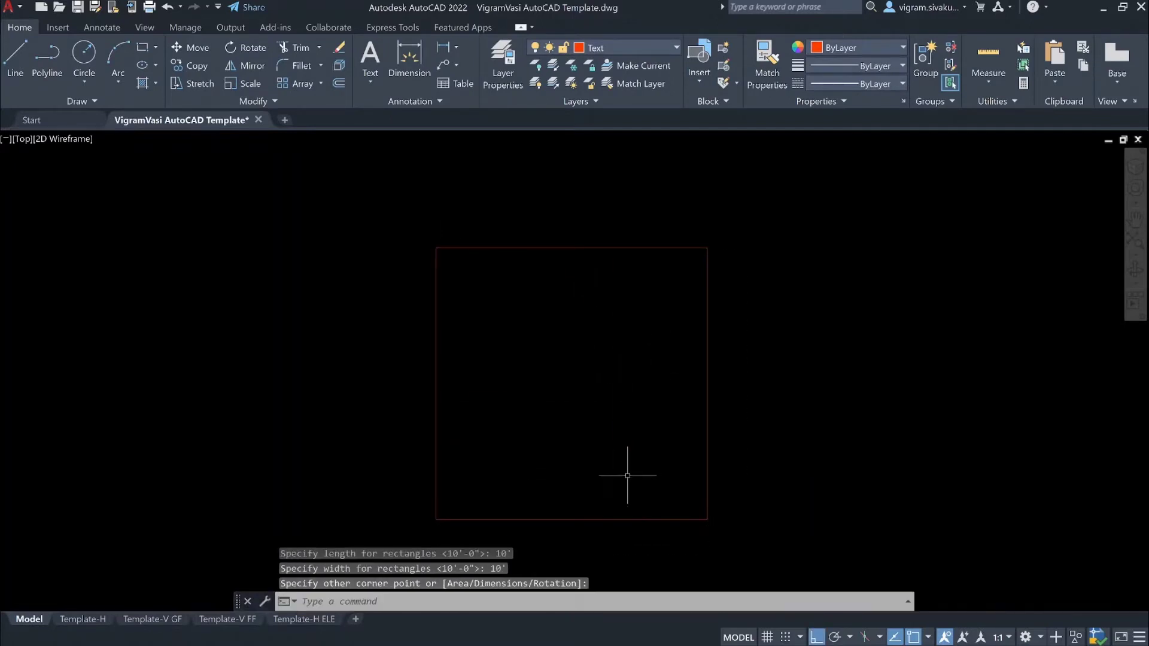
left_click(628, 475)
Offset the room rectangle 4" outward to form the walls.
type("o")
key("Return")
type("4\"")
key("Return")
left_click(698, 250)
left_click(721, 243)
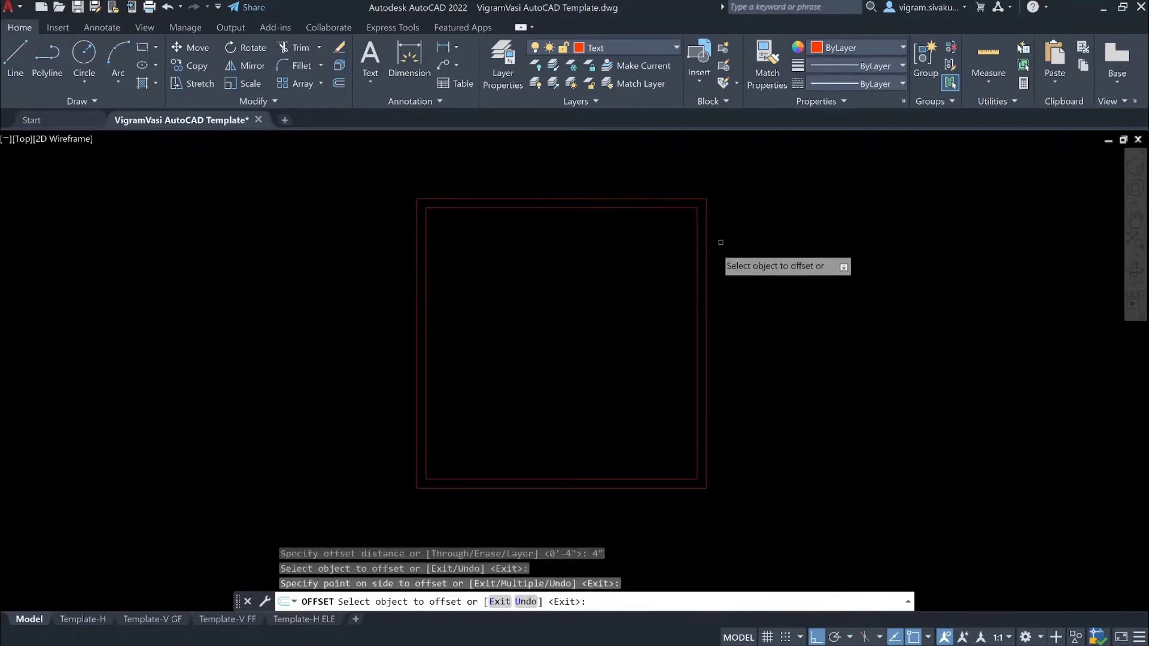
key("Escape")
Stretch the outer rectangle's left and bottom sides outward by 4" each.
left_click(724, 246)
left_click(677, 275)
left_click(418, 343)
type("4\"")
key("Return")
left_click(557, 488)
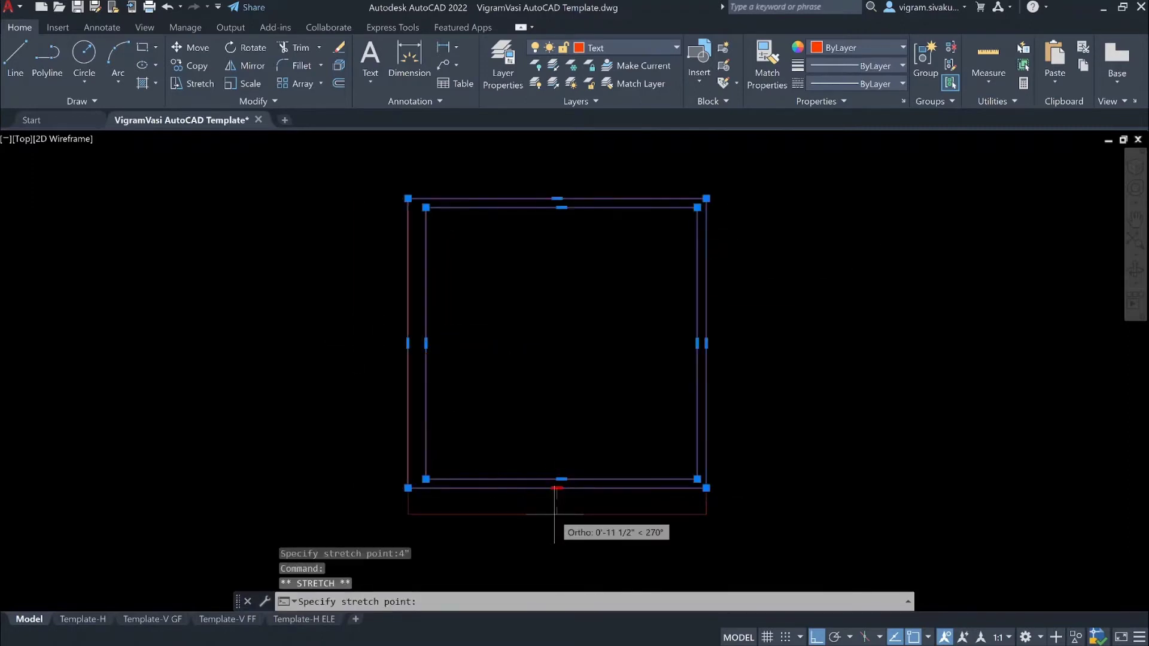
type("4\"")
key("Return")
key("Escape")
key("Escape")
key("Escape")
Fill the wall area between the two rectangles with a SOLID hatch.
middle_click_drag(618, 382, 526, 386)
type("H")
key("Return")
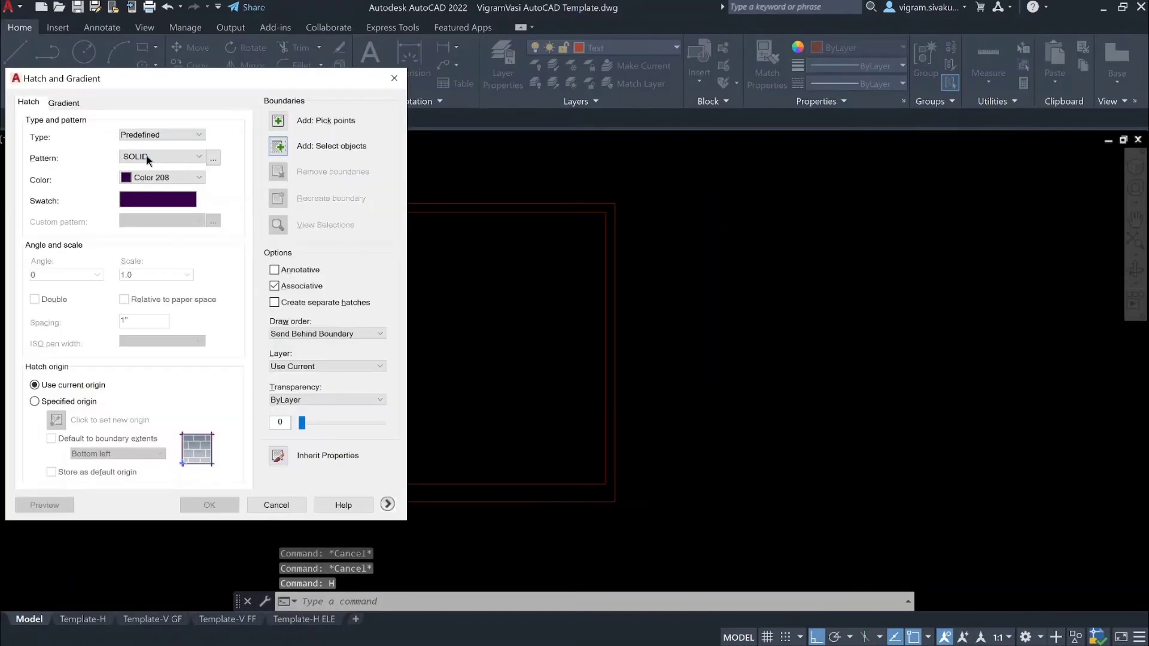
left_click(282, 147)
left_click(520, 204)
left_click(520, 213)
key("Return")
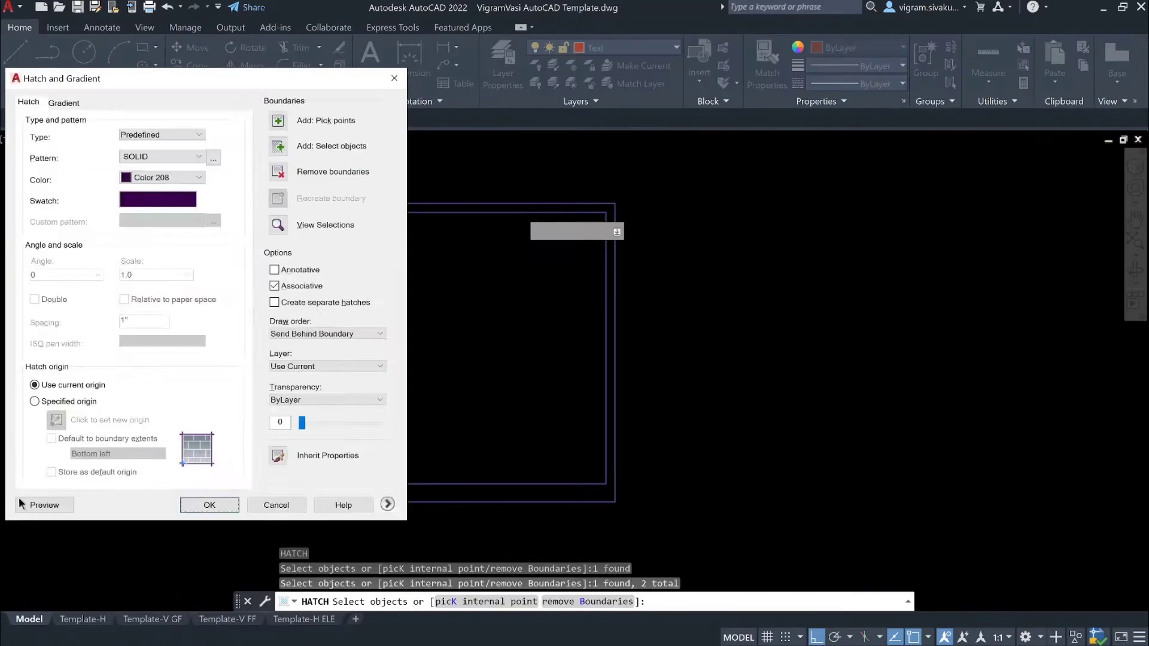
left_click(44, 504)
left_click(735, 313)
Change the wall hatch's colour to white.
left_click(534, 241)
left_click(857, 47)
left_click(910, 193)
key("Escape")
Copy the door and window blocks to the empty area beside the hatched room.
mouse_move(511, 293)
middle_mouse_down()
mouse_move(590, 300)
mouse_move(606, 287)
middle_mouse_up()
scroll(607, 287, "down", 5)
scroll(397, 292, "down", 5)
middle_click_drag(396, 291, 542, 327)
scroll(287, 286, "up", 5)
scroll(506, 257, "up", 5)
left_click(606, 285)
left_click(365, 322)
type("co")
key("space")
left_click(370, 322)
scroll(371, 323, "down", 10)
scroll(748, 356, "up", 10)
left_click(495, 381, "shift")
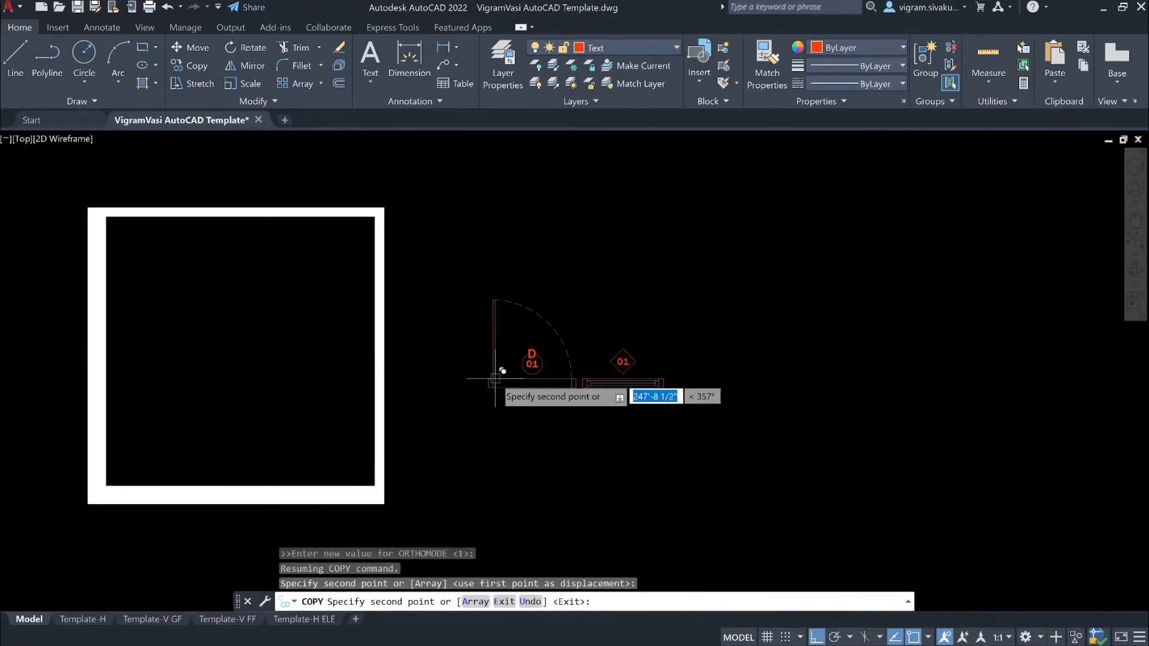
Review the enabled object snap modes, accept them and end the copy command.
right_click(916, 638)
left_click(938, 618)
left_click(593, 468)
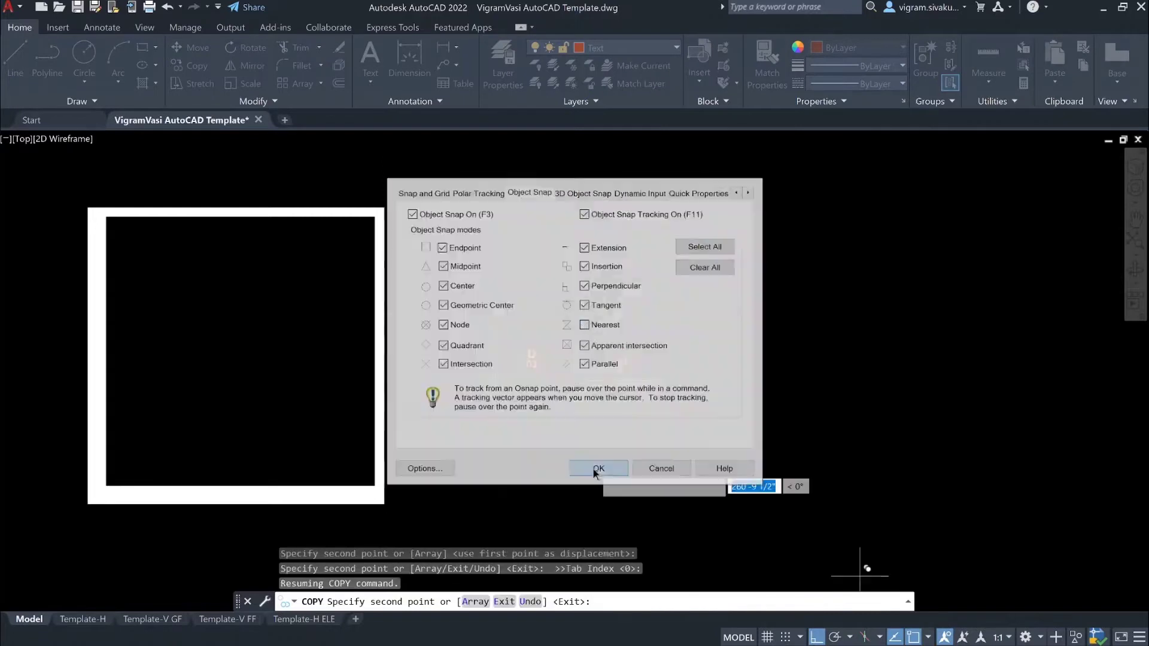
key("Escape")
key("Escape")
Open the copied door block in the Block Editor.
scroll(547, 388, "up", 5)
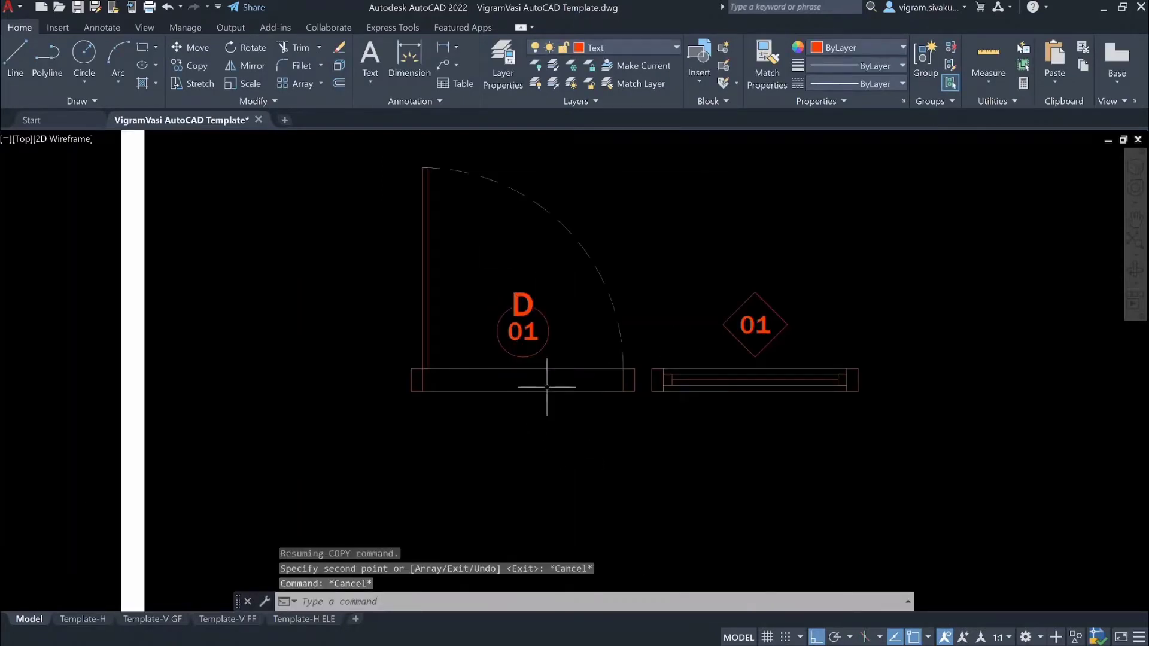
middle_click_drag(575, 385, 551, 396)
left_click(575, 413)
left_click(549, 353)
right_click(539, 339)
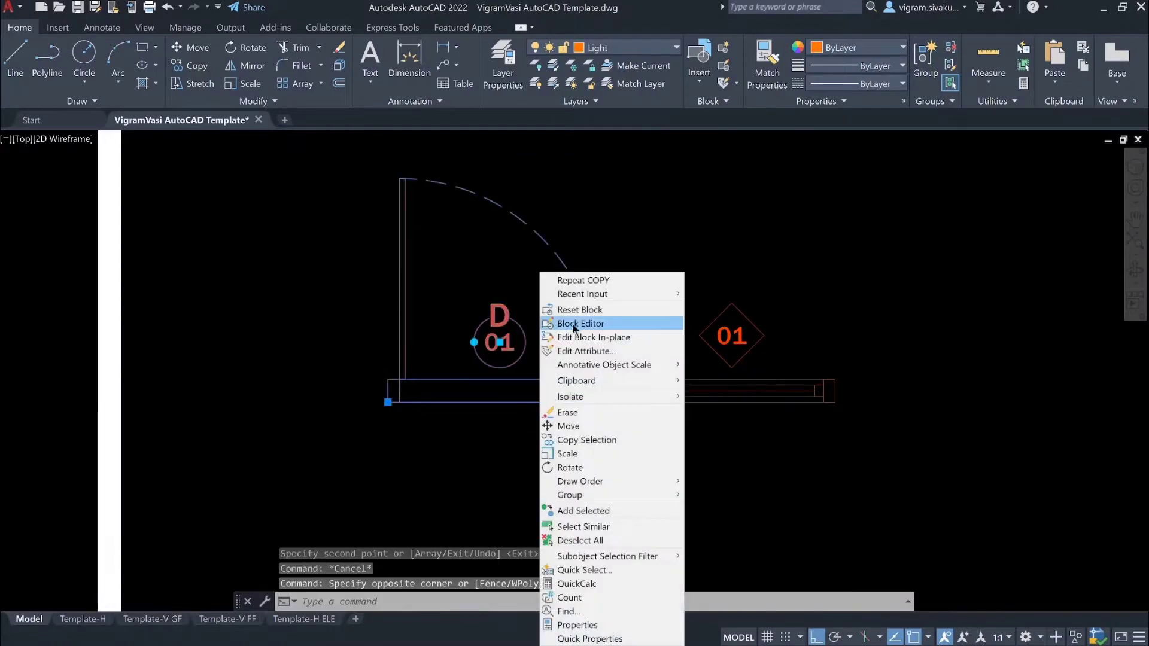
left_click(574, 325)
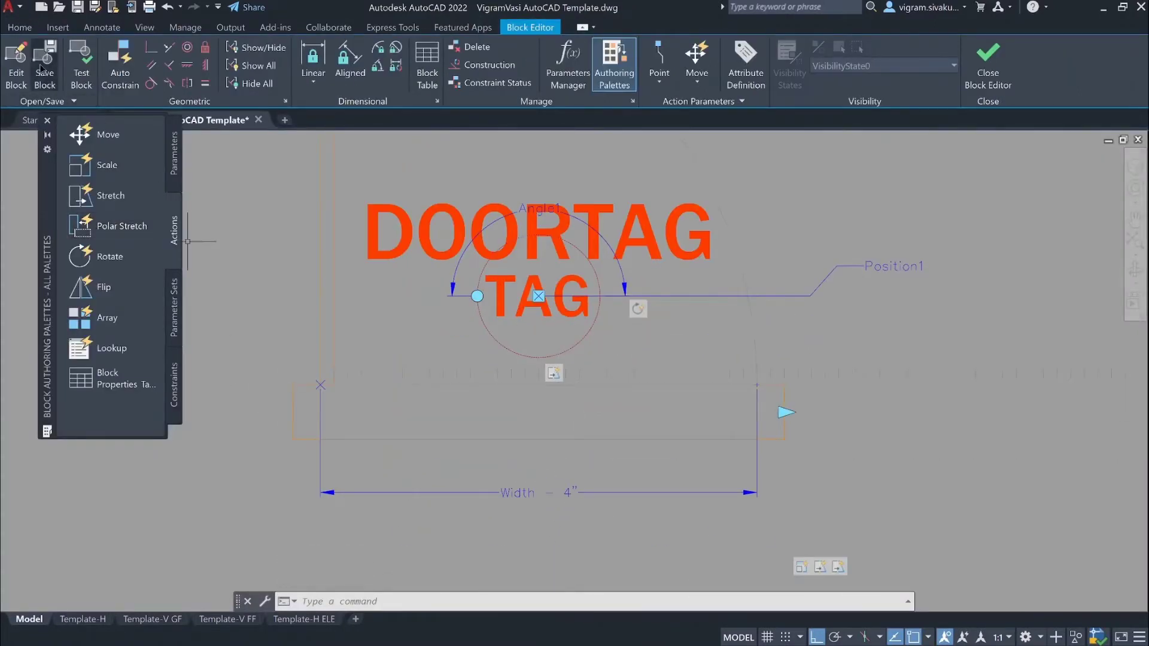
Draw a wipeout over the door's rectangular wall opening by tracing its four outer corners.
left_click(20, 27)
left_click(76, 102)
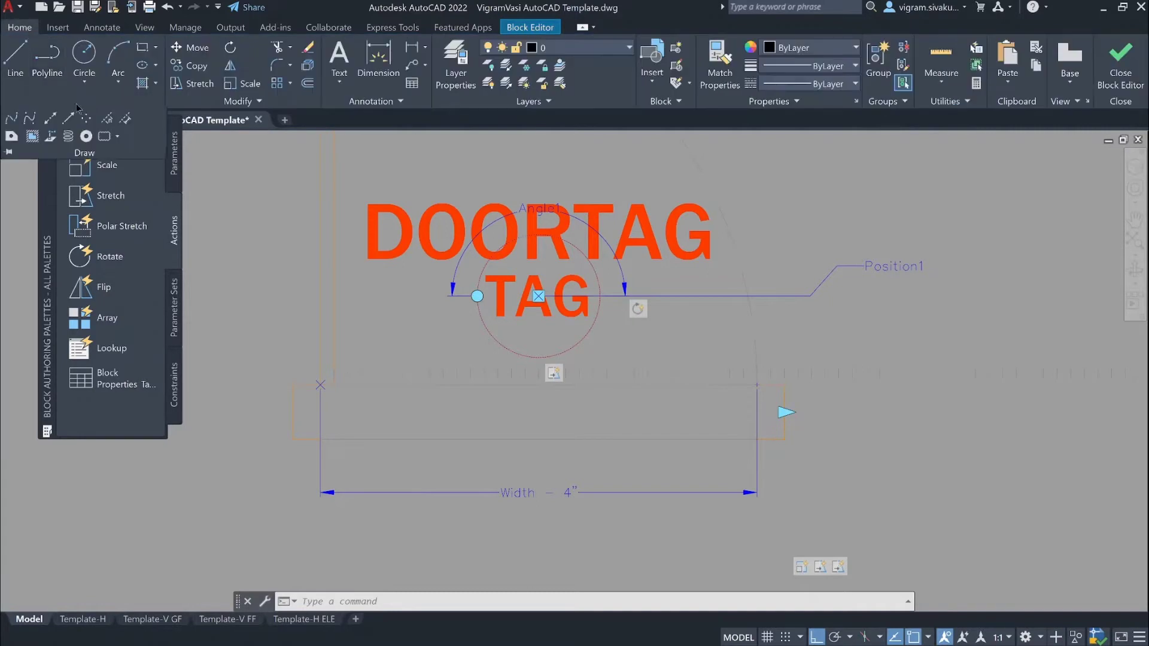
left_click(32, 137)
left_click(293, 385)
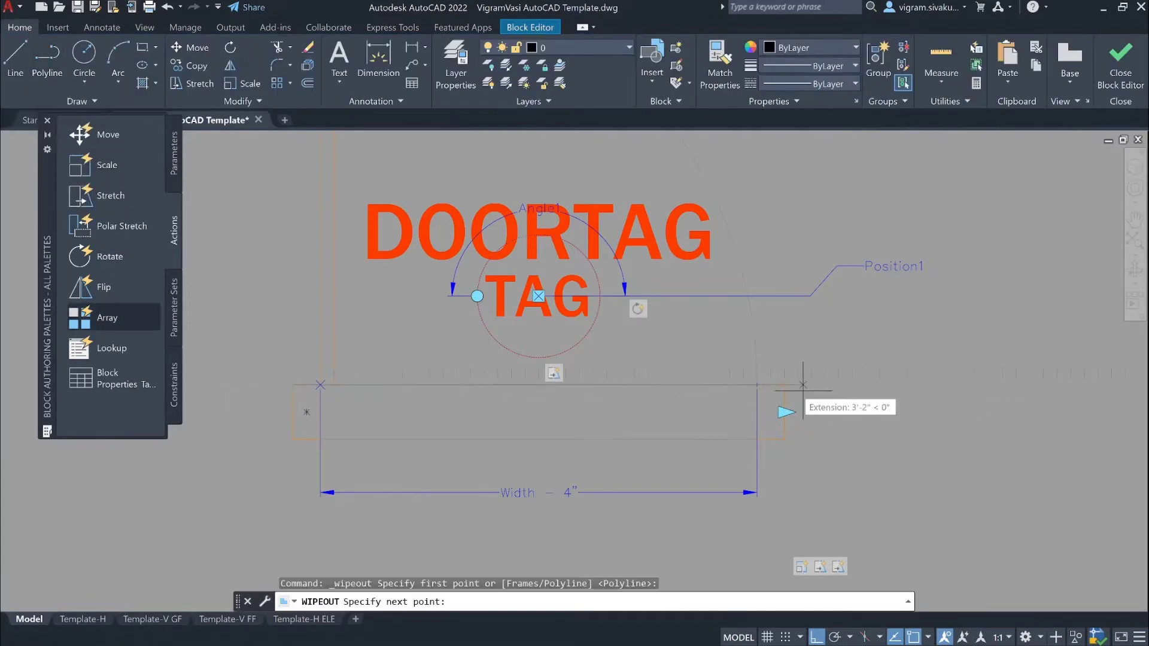
left_click(784, 385)
left_click(784, 439)
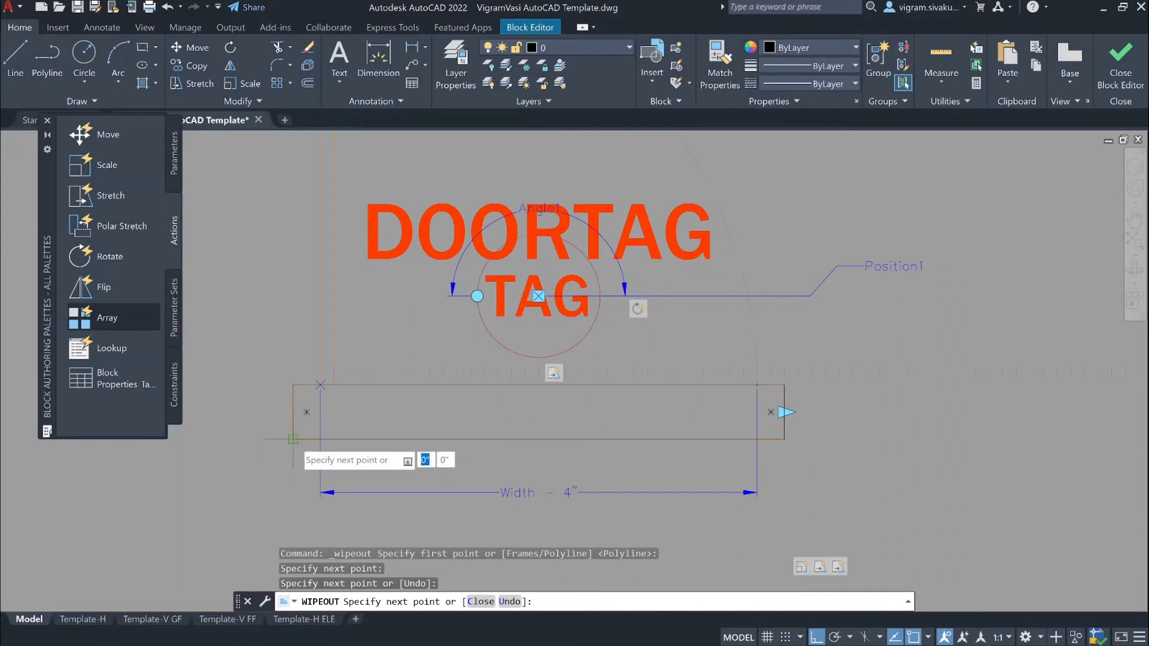
key("Return")
Modify the width stretch action's selection set, keeping its existing stretch frame and adding the wipeout.
scroll(396, 380, "down", 2)
middle_click_drag(398, 381, 418, 379)
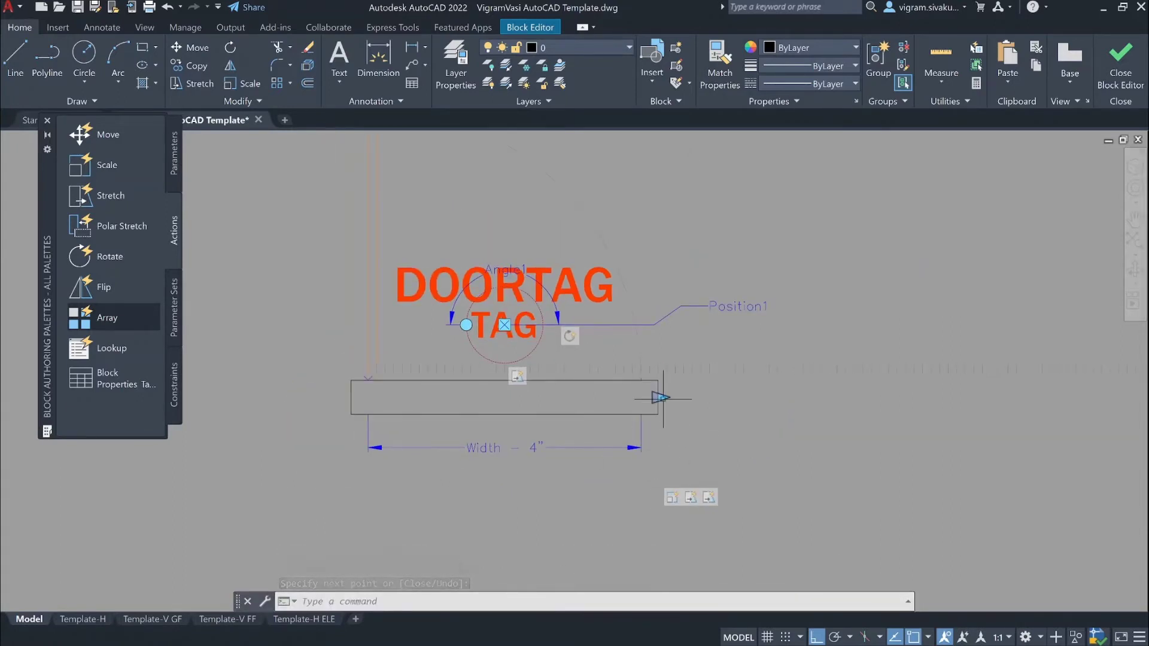
right_click(692, 502)
mouse_move(752, 527)
left_click(852, 537)
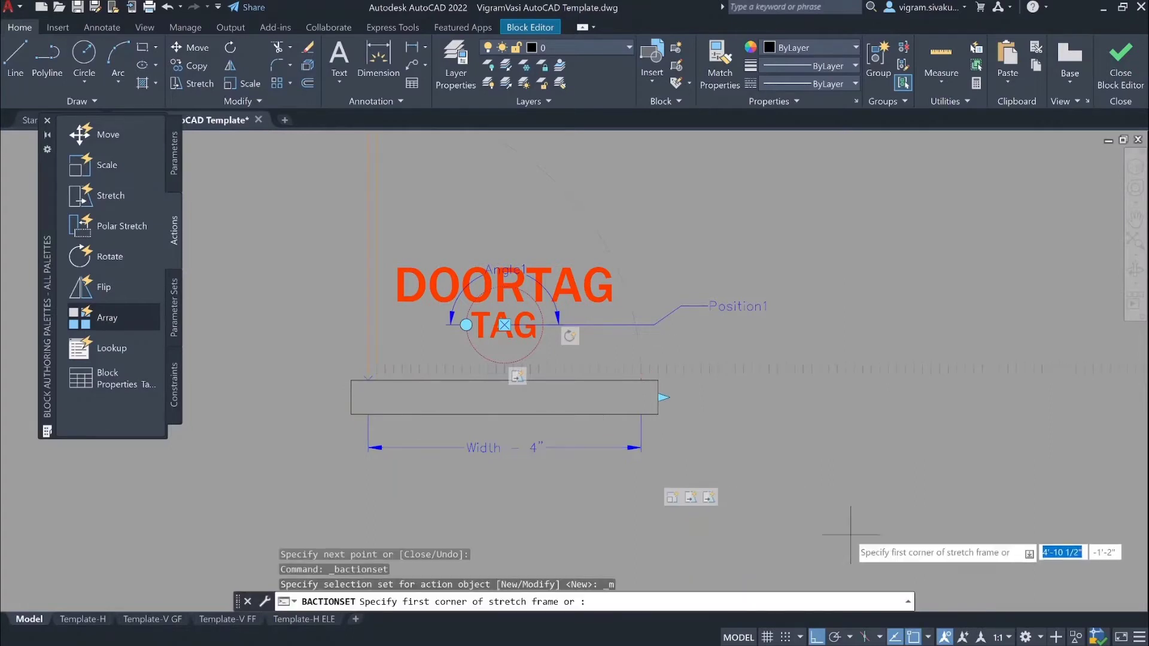
key("Return")
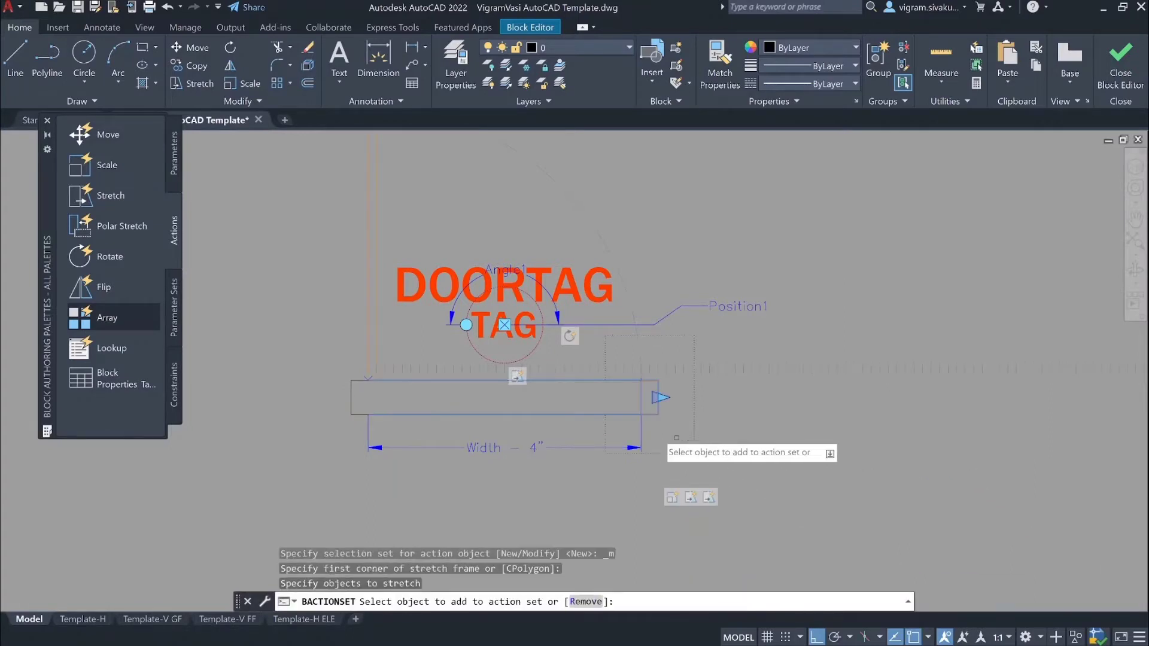
left_click(644, 419)
left_click(648, 408)
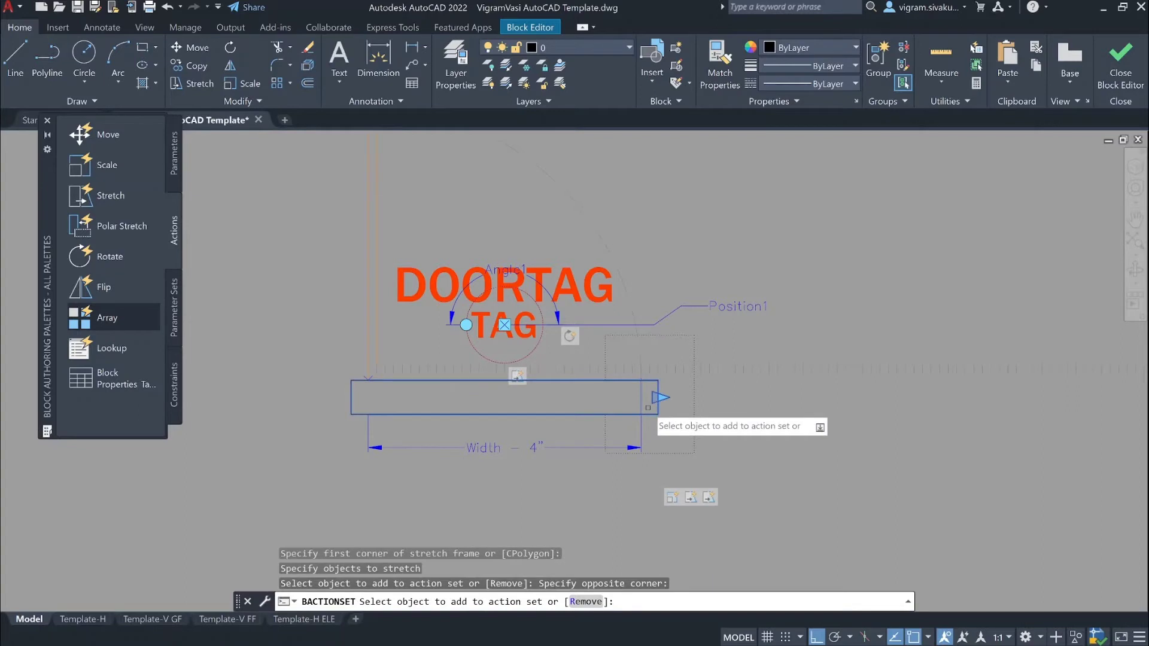
key("Return")
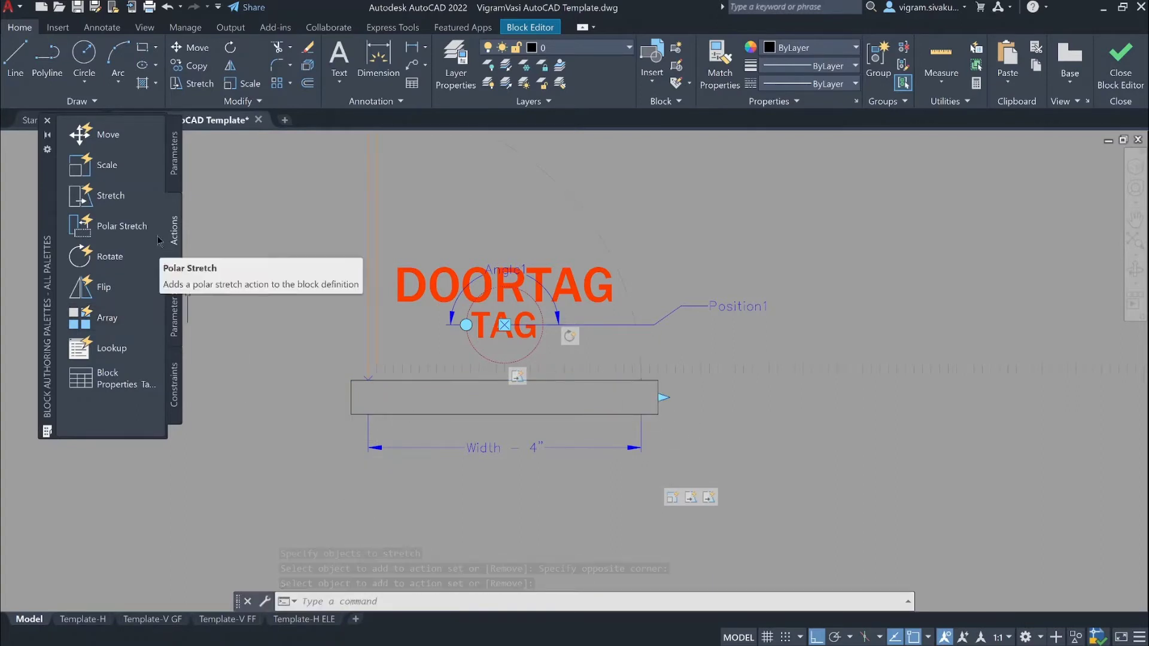
Add a linear parameter spanning the wall opening's depth at its left end, with the label placed outside.
left_click(172, 173)
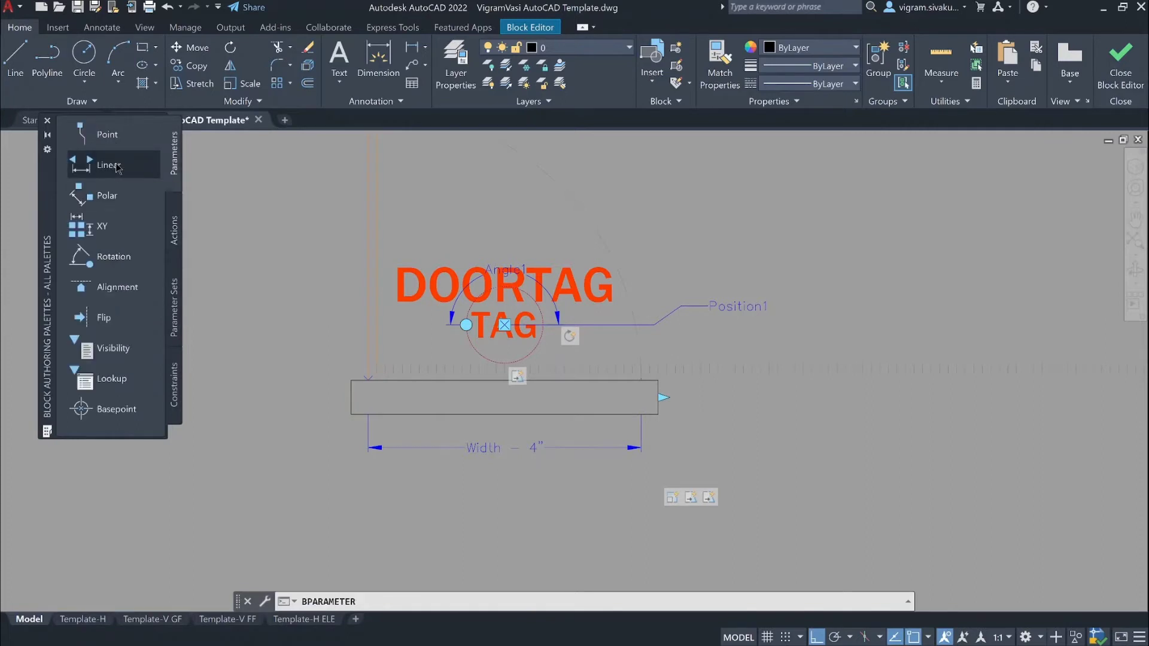
left_click(108, 165)
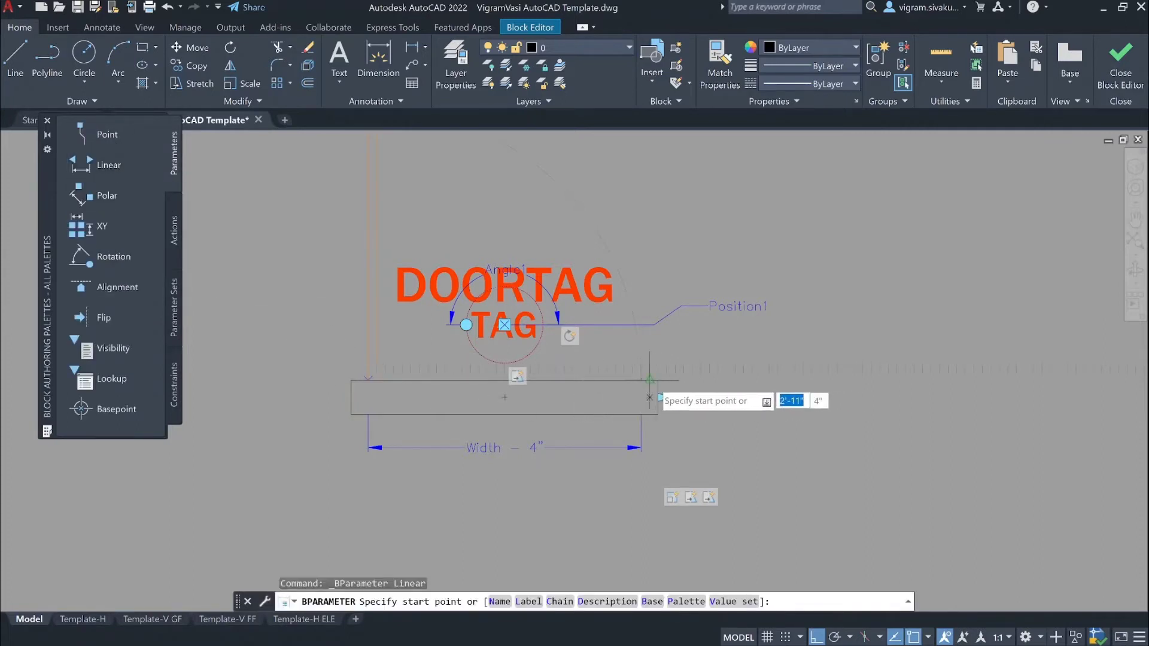
left_click(359, 398)
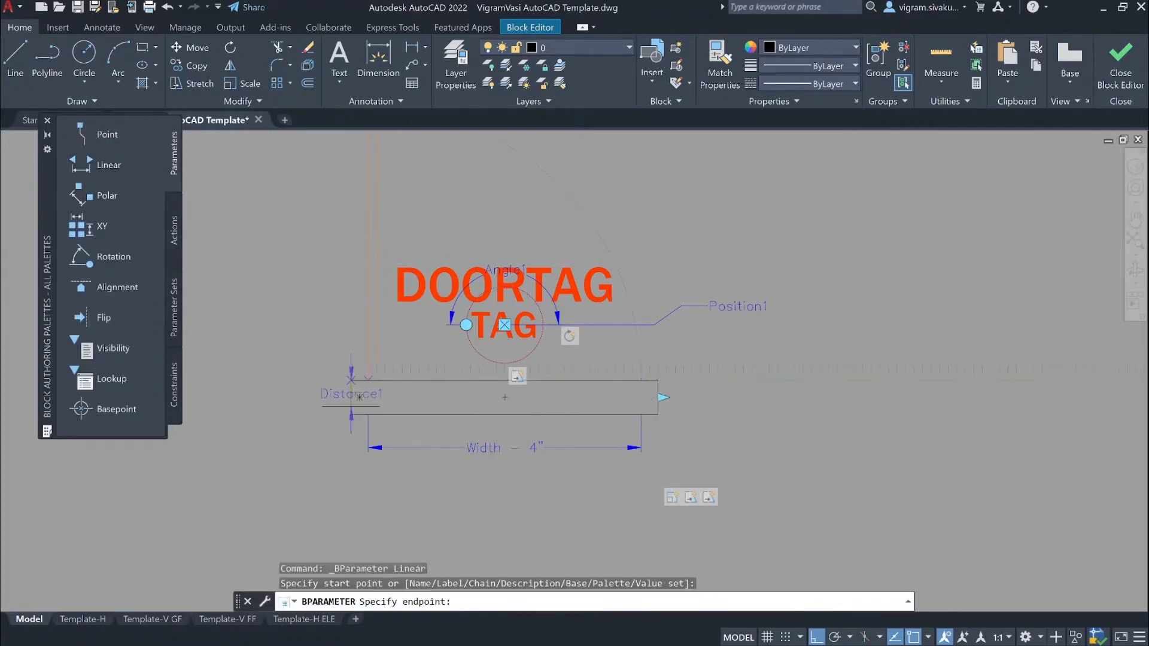
left_click(352, 413)
left_click(294, 456)
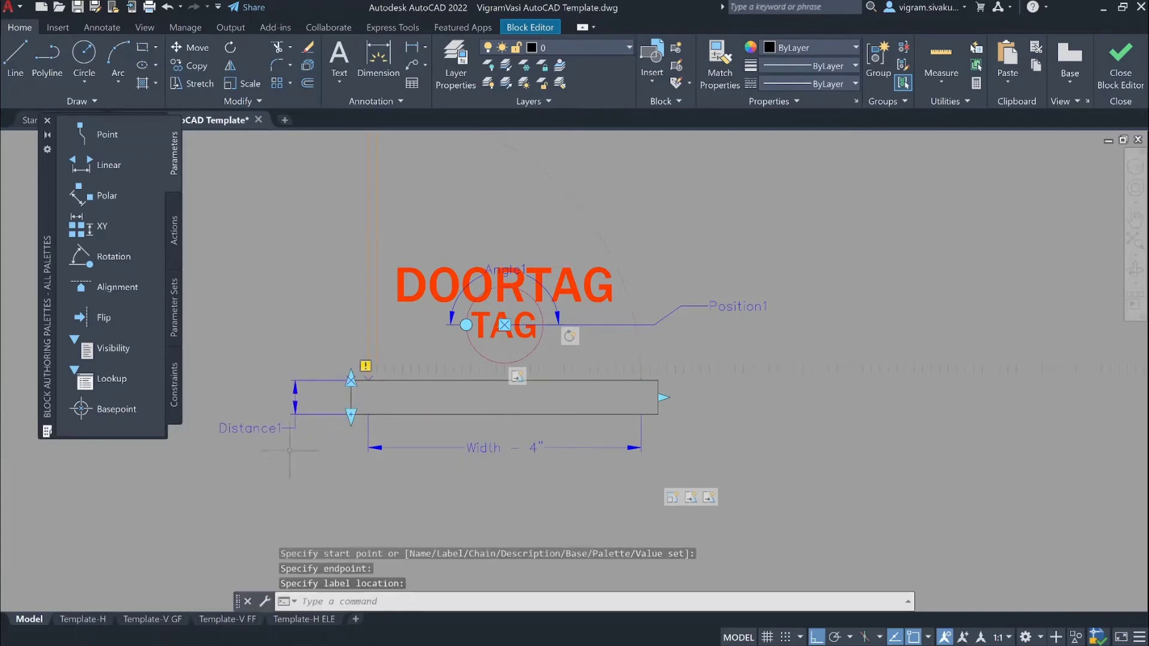
Add a Stretch action to the depth parameter's lower point, framing the opening's lower edge and stretching the wipeout.
left_click(175, 234)
left_click(118, 203)
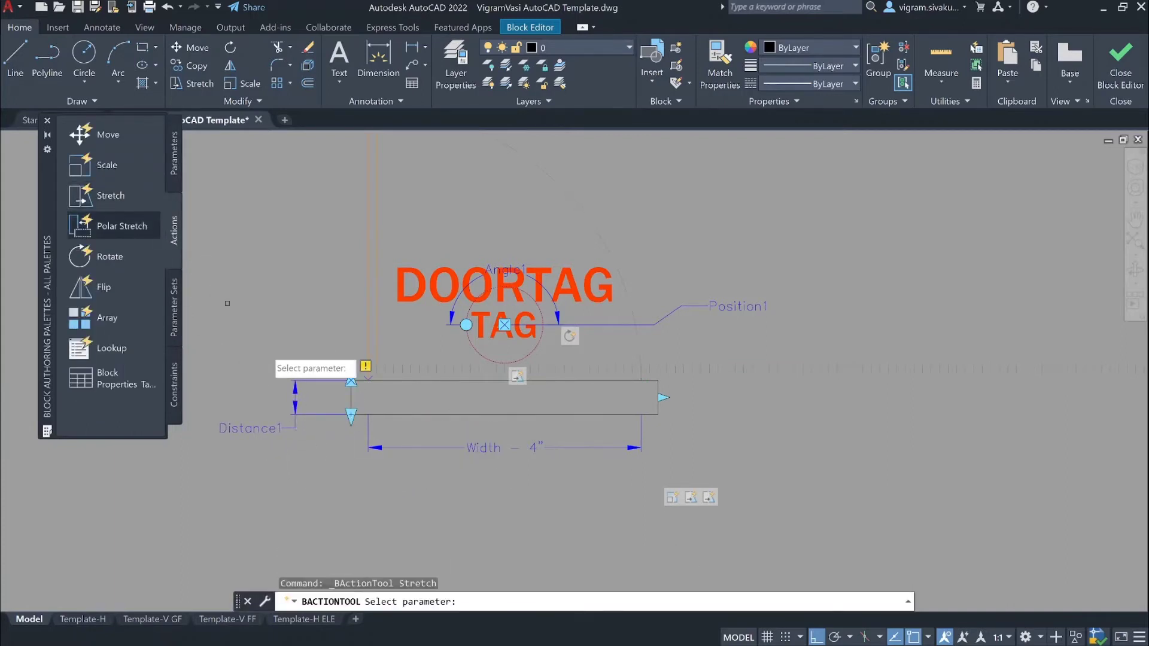
left_click(351, 414)
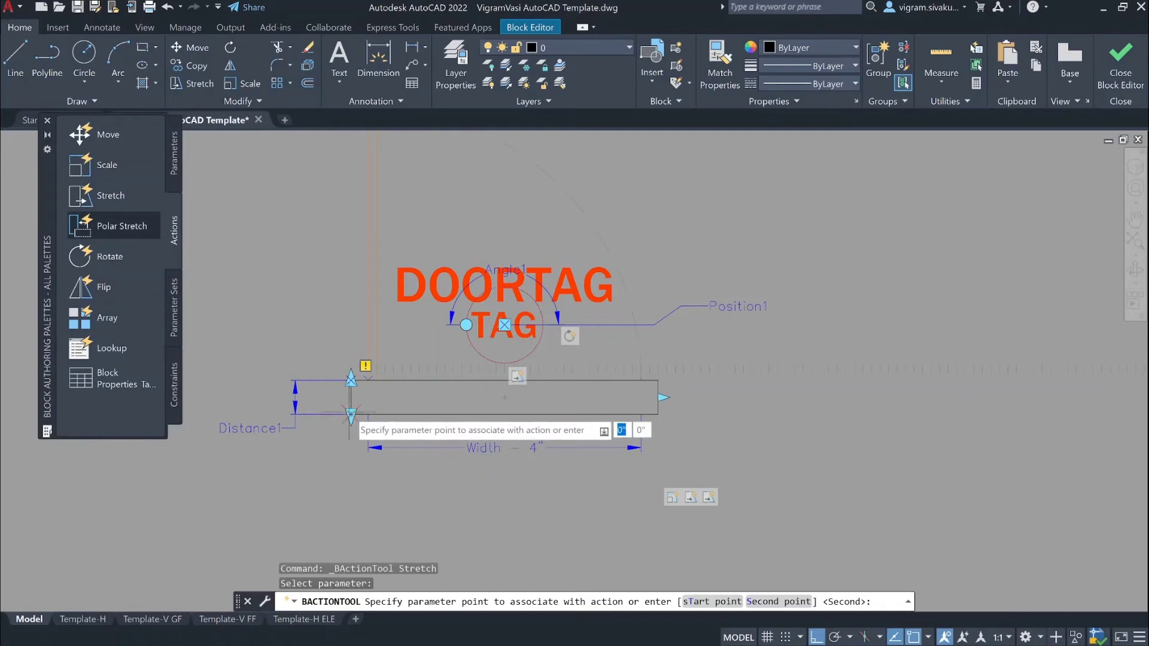
left_click(351, 414)
left_click(265, 471)
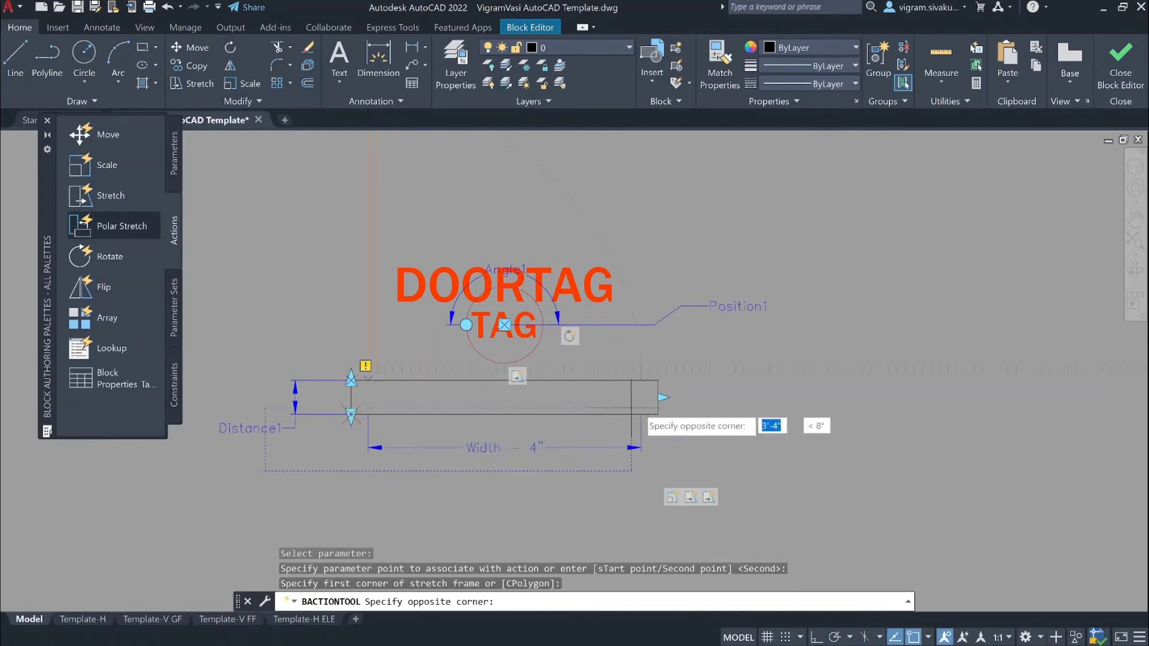
left_click(687, 405)
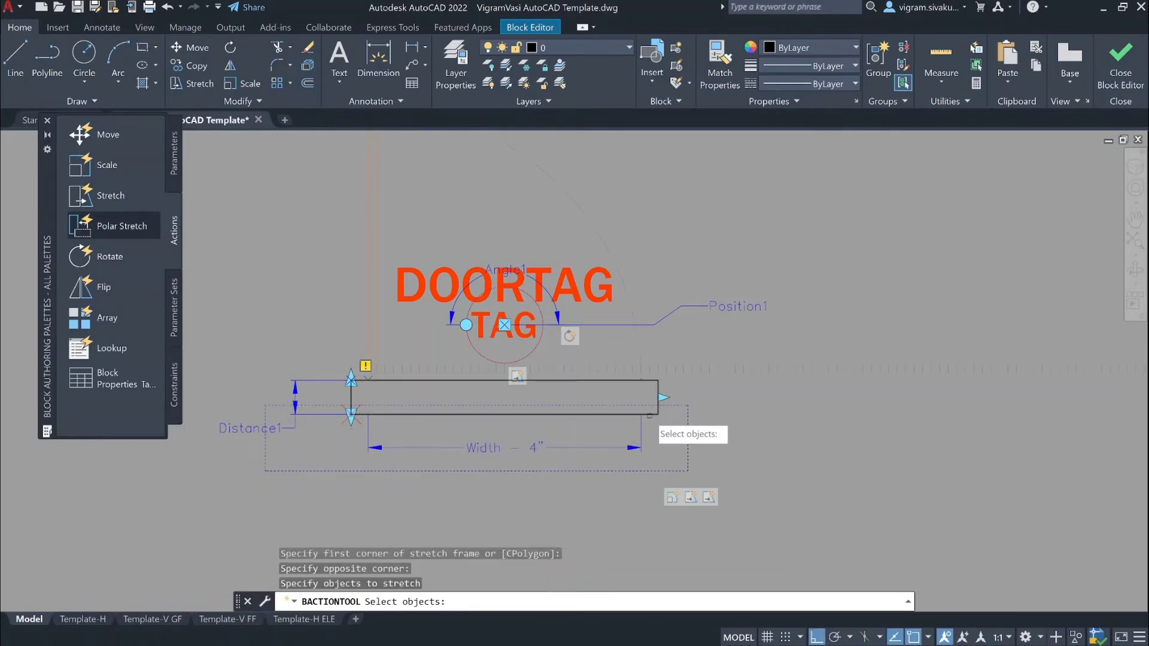
key("Return")
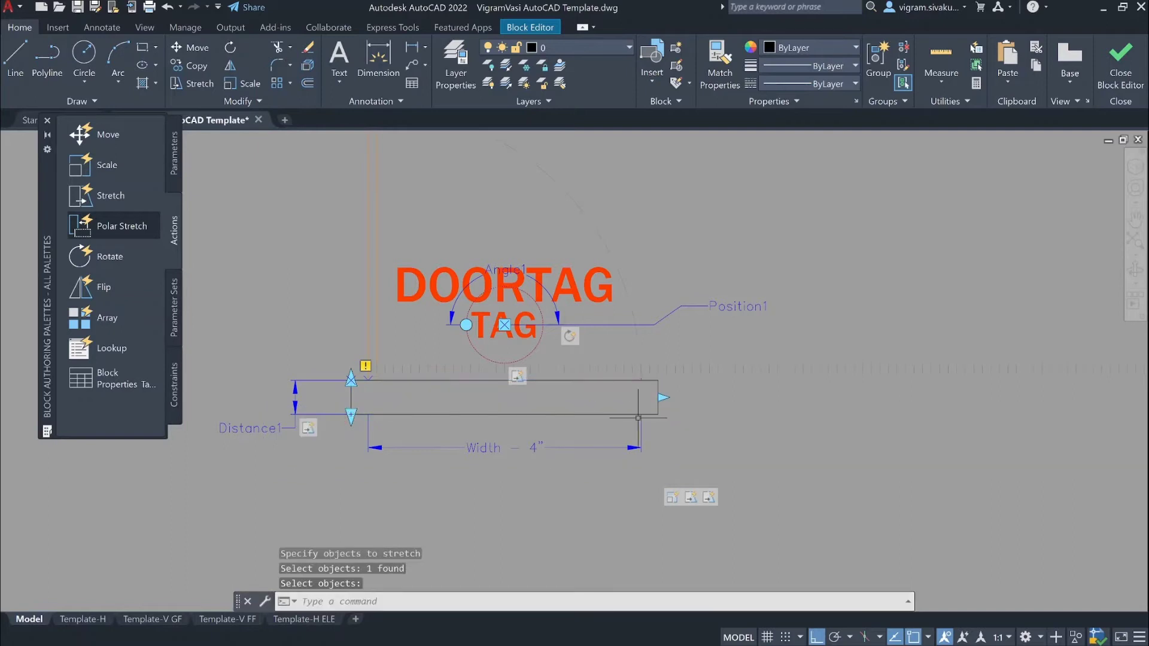
Close the Block Editor and save the door block's parameter changes to all references.
left_click(1118, 84)
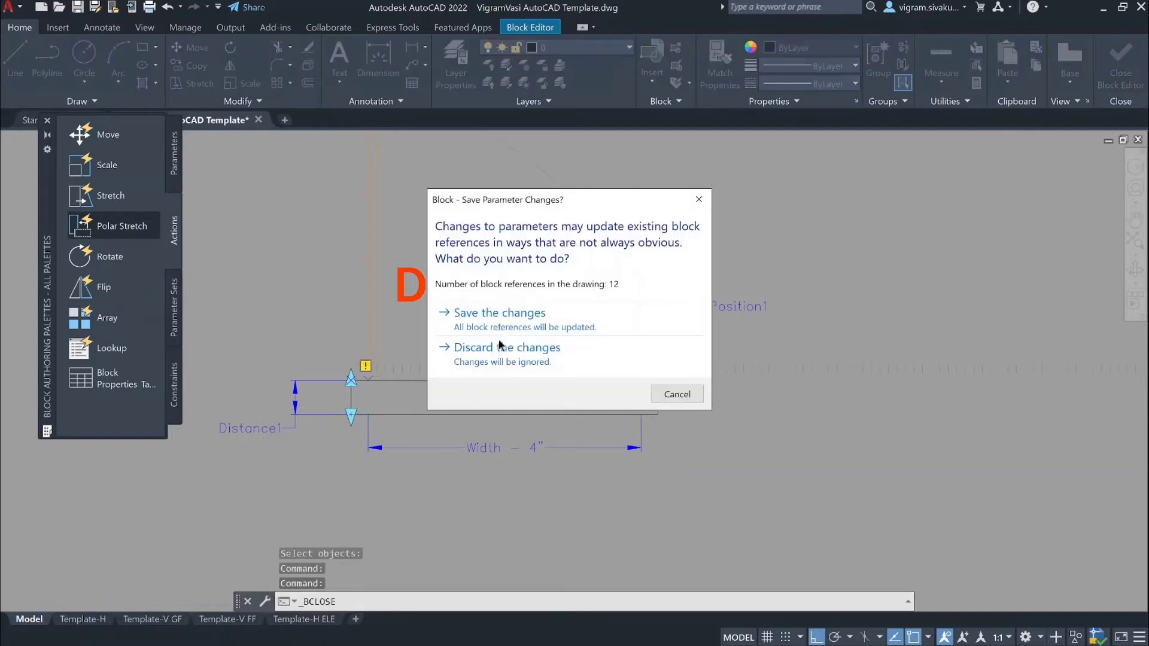
left_click(515, 314)
left_click(717, 411)
left_click(679, 363)
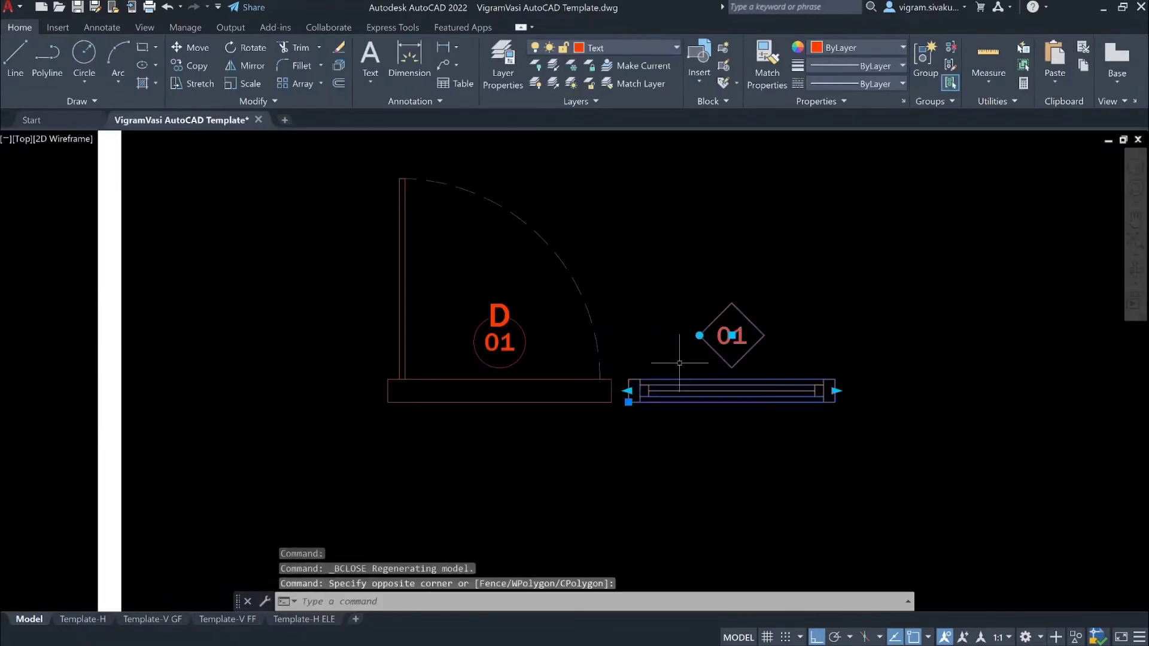
key("Escape")
Reopen the updated door block in the Block Editor.
left_click(500, 338)
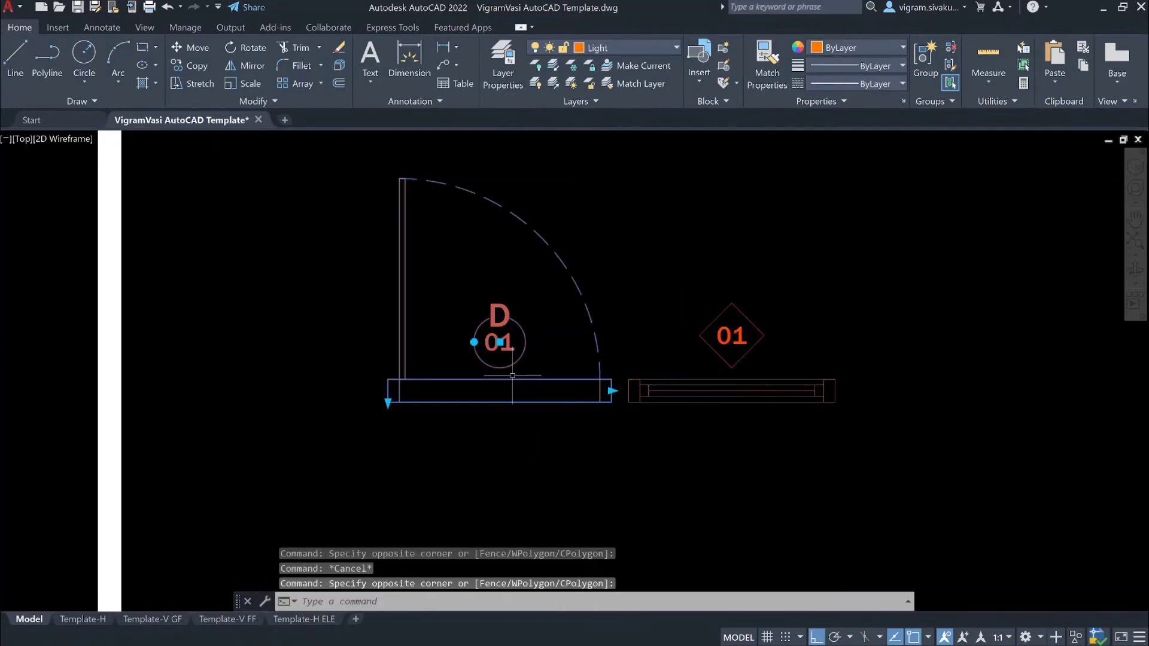
right_click(502, 338)
left_click(585, 51)
key("Escape")
left_click(449, 503)
key("Escape")
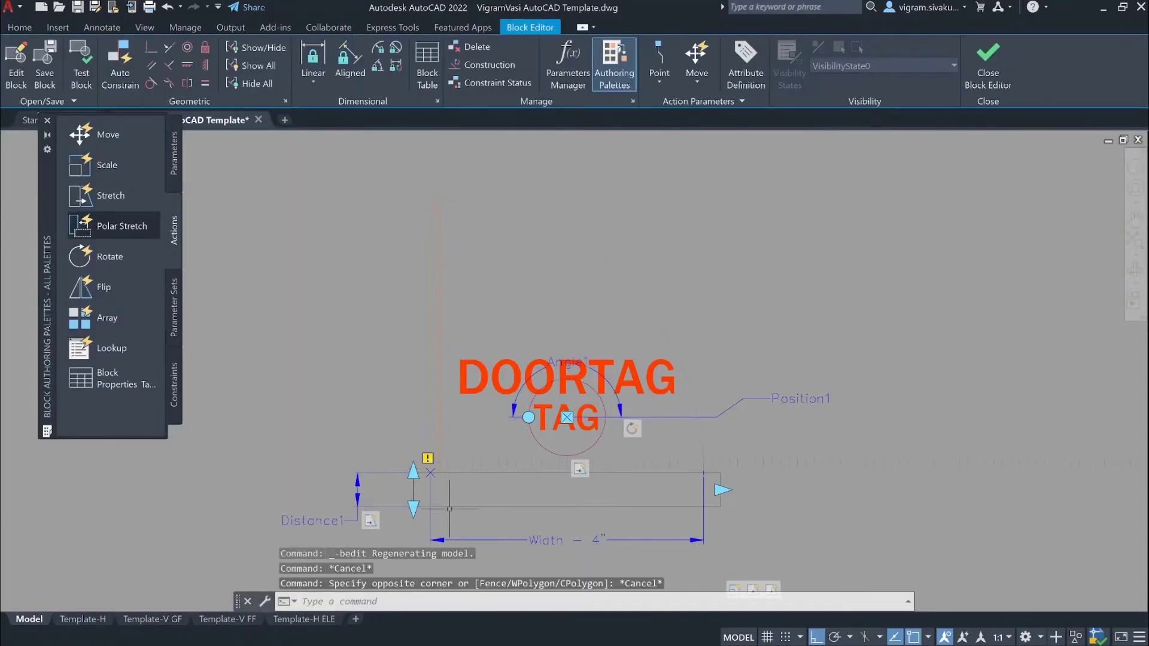
Send the door's wipeout to the back of the draw order and regenerate the display.
left_click(451, 507)
right_click(467, 479)
mouse_move(579, 315)
left_click(645, 328)
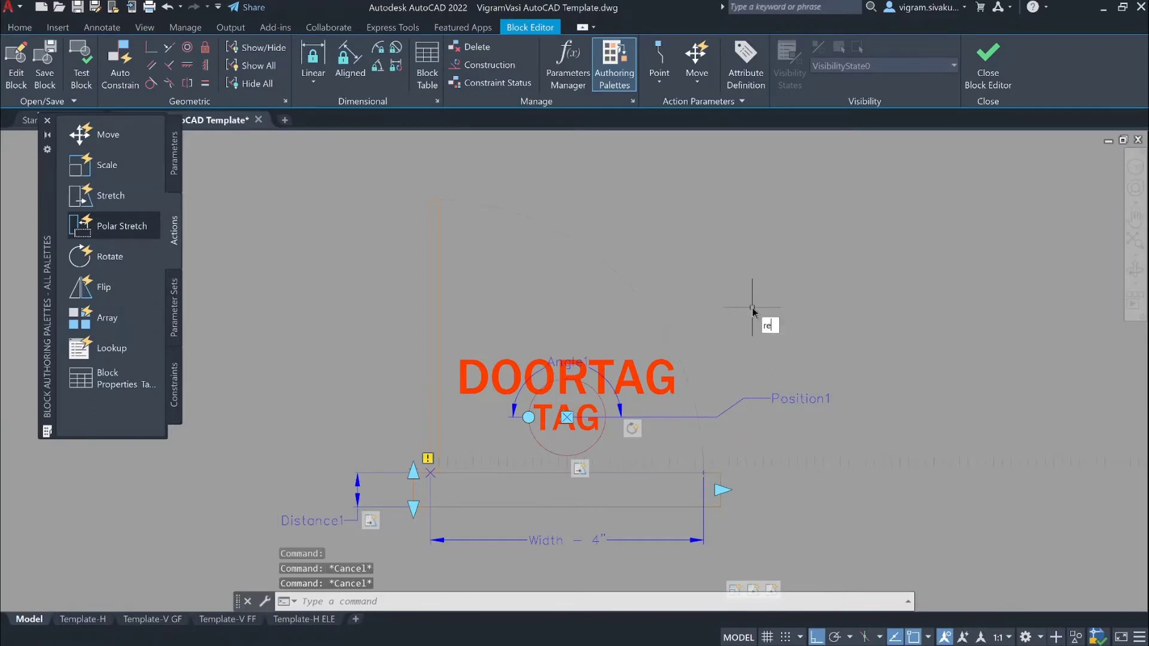
key("Return")
Close the door block with its changes saved and open the adjacent window block in the Block Editor.
left_click(988, 64)
left_click(607, 316)
left_click(688, 366)
left_click(657, 398)
right_click(657, 398)
left_click(694, 324)
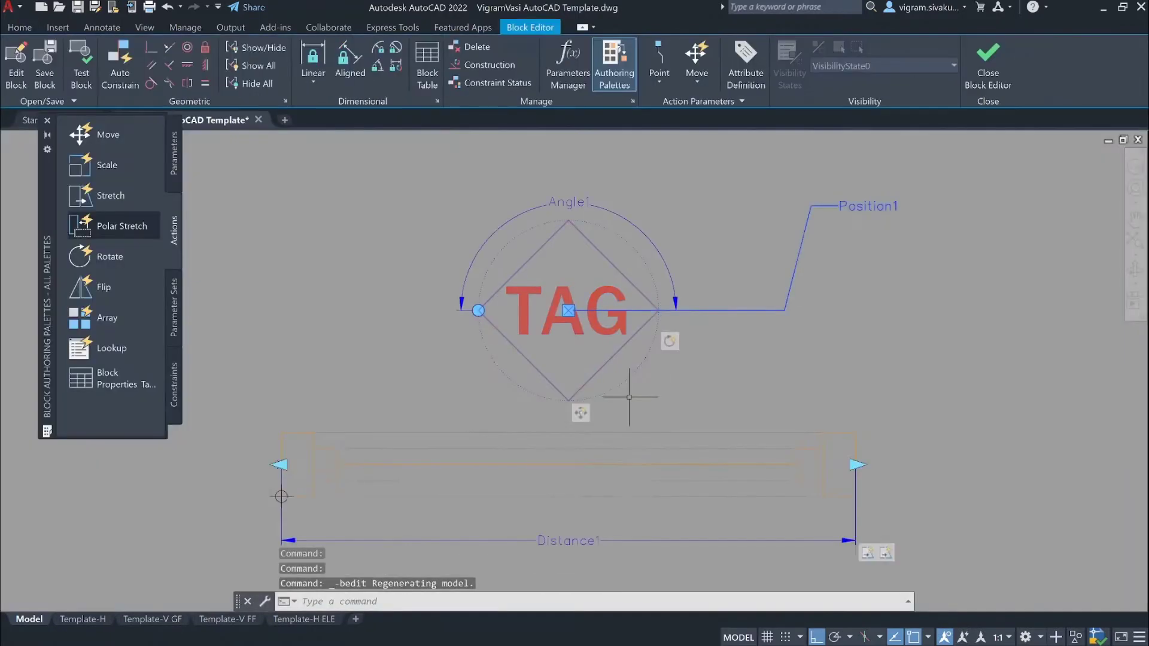
middle_click_drag(629, 397, 604, 365)
key("Escape")
key("Escape")
key("Escape")
Draw a wipeout over the window's rectangular outline by tracing its four outer corners.
left_click(19, 28)
left_click(82, 101)
left_click(32, 139)
left_click(256, 400)
left_click(830, 400)
left_click(831, 464)
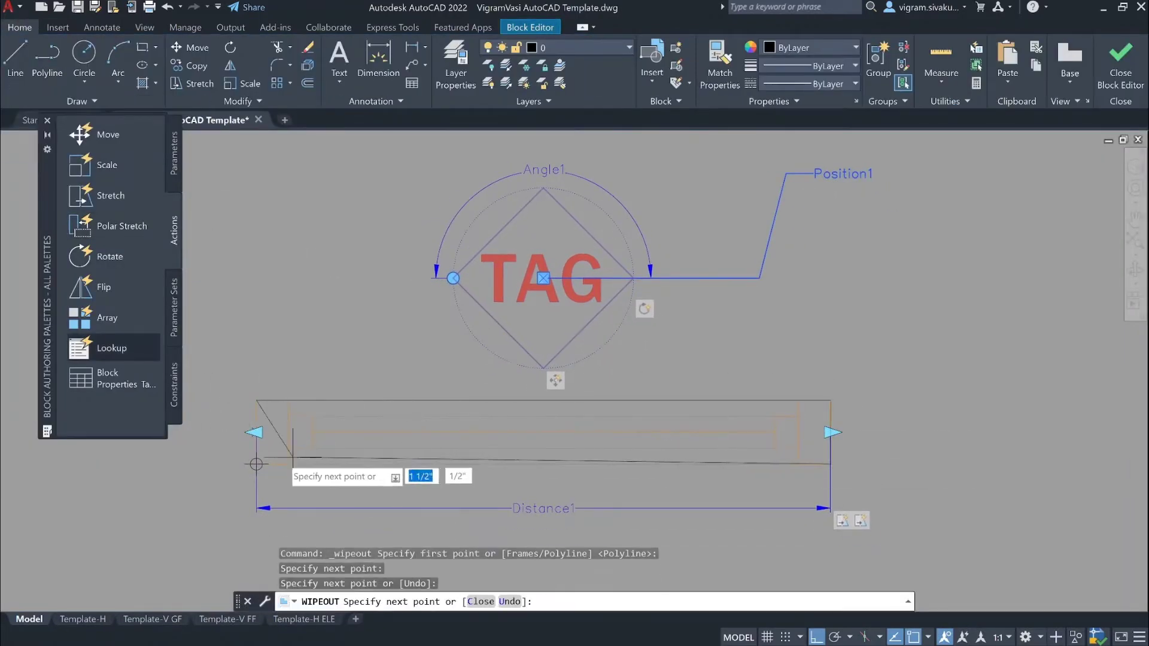
left_click(256, 464)
key("Return")
Modify the door's width stretch action selection set, keeping its stretch frame and adding the wipeout at the opening's right end.
scroll(509, 305, "down", 3)
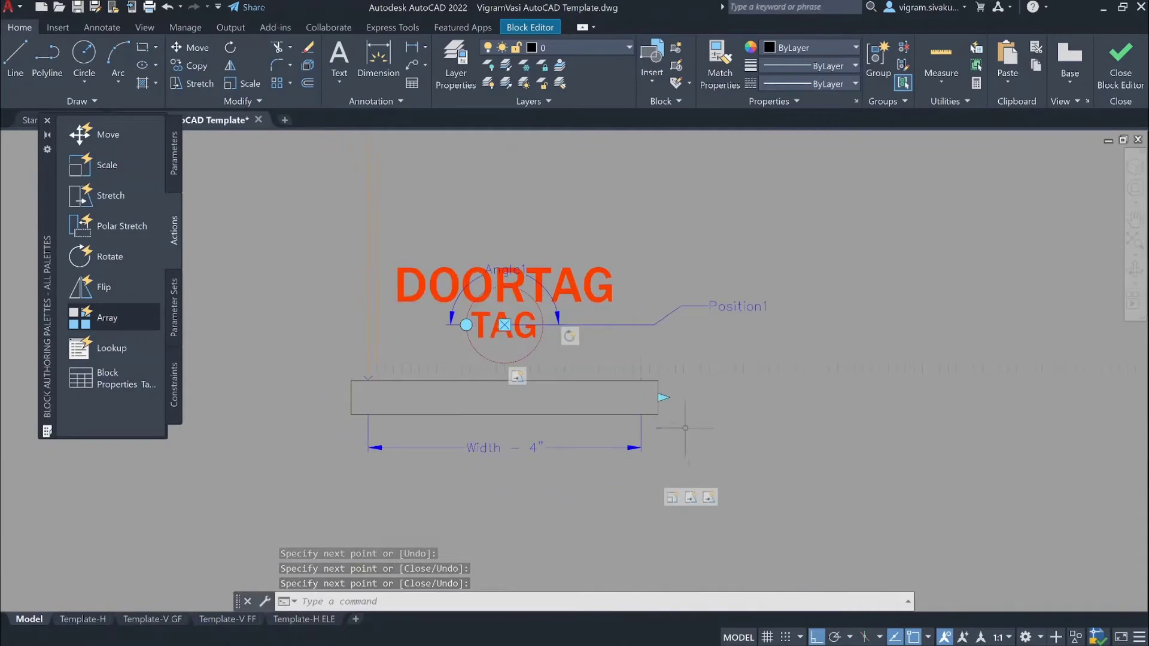
right_click(695, 502)
mouse_move(748, 521)
left_click(855, 536)
key("Return")
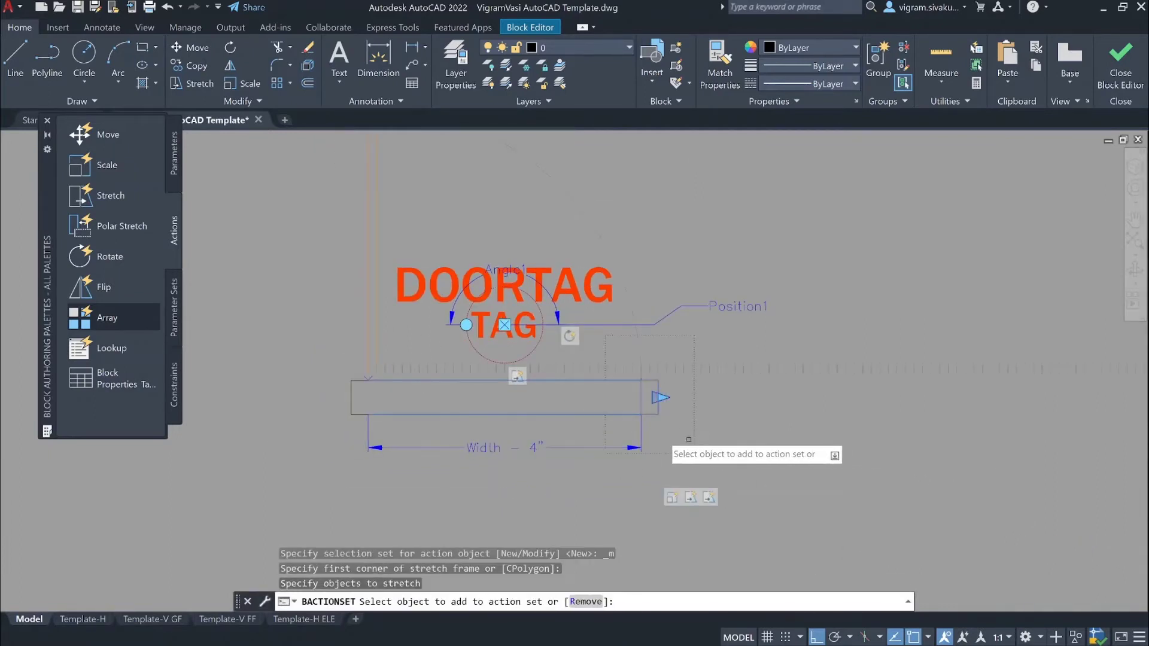
left_click(689, 439)
left_click(654, 398)
key("Return")
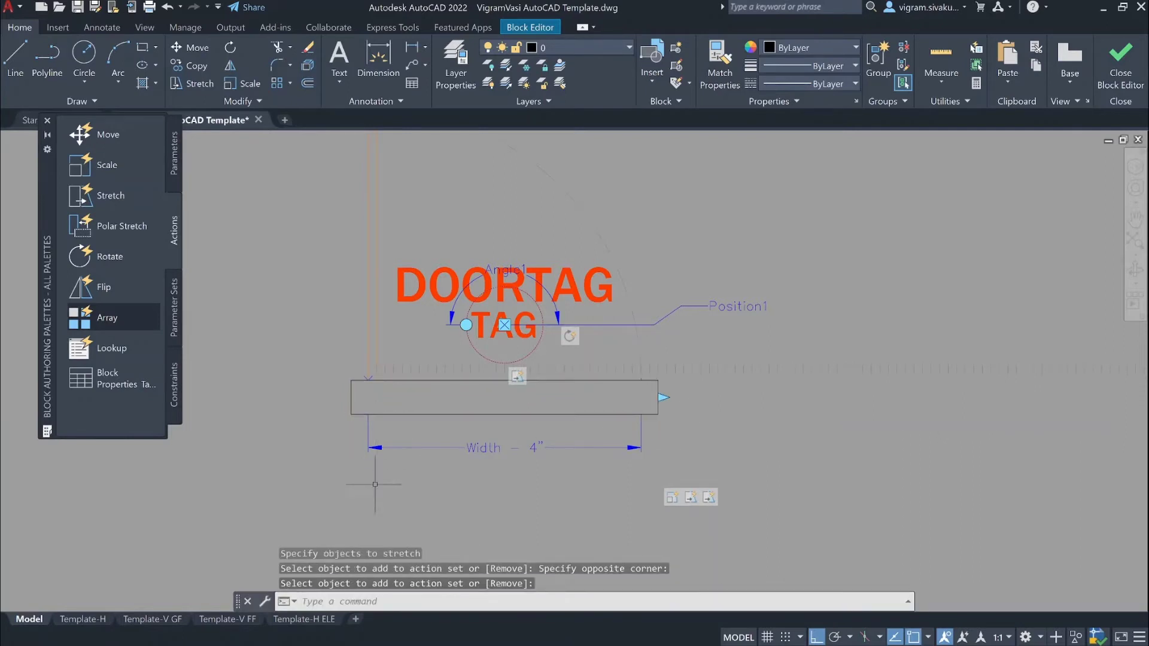
Add a linear parameter across the door opening's depth at its left end, placing the label outside the opening.
left_click(173, 154)
left_click(108, 164)
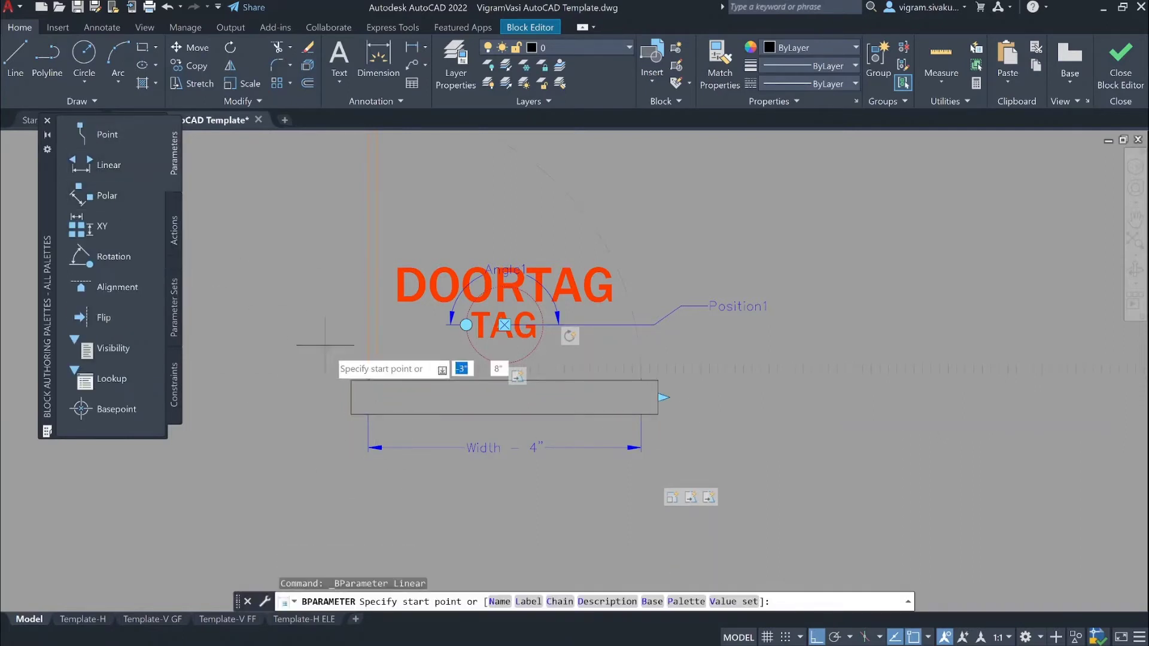
left_click(352, 381)
left_click(351, 414)
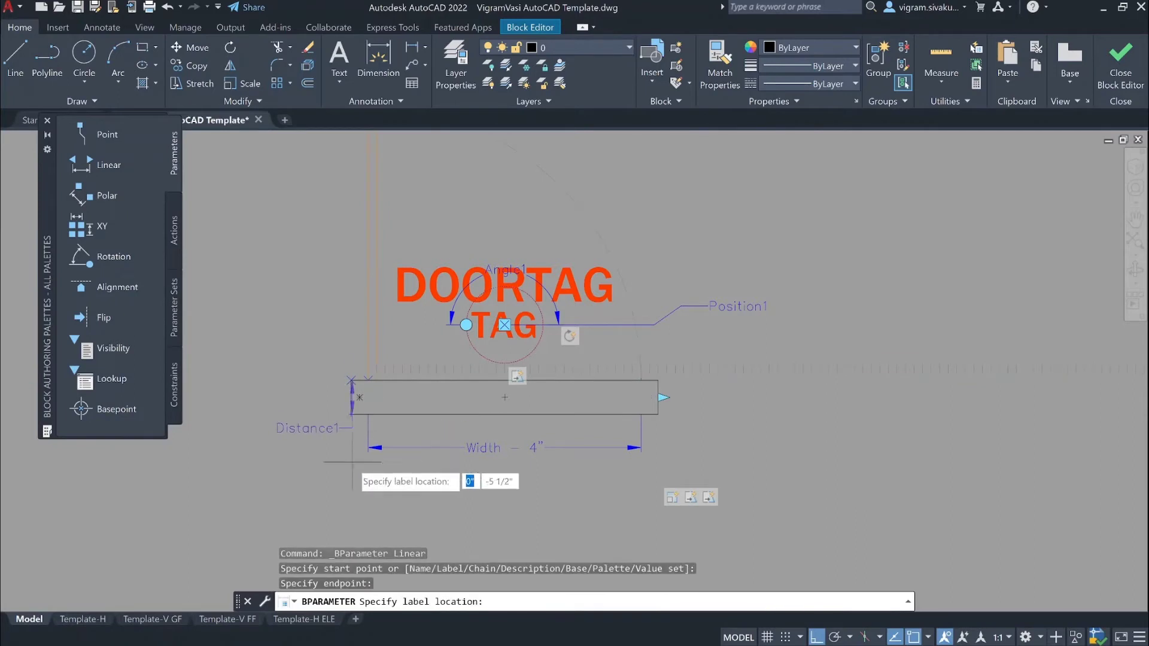
left_click(295, 426)
Add a Stretch action to the lower point of the door's depth parameter, framing the lower edge and selecting the wipeout.
left_click(173, 230)
left_click(111, 195)
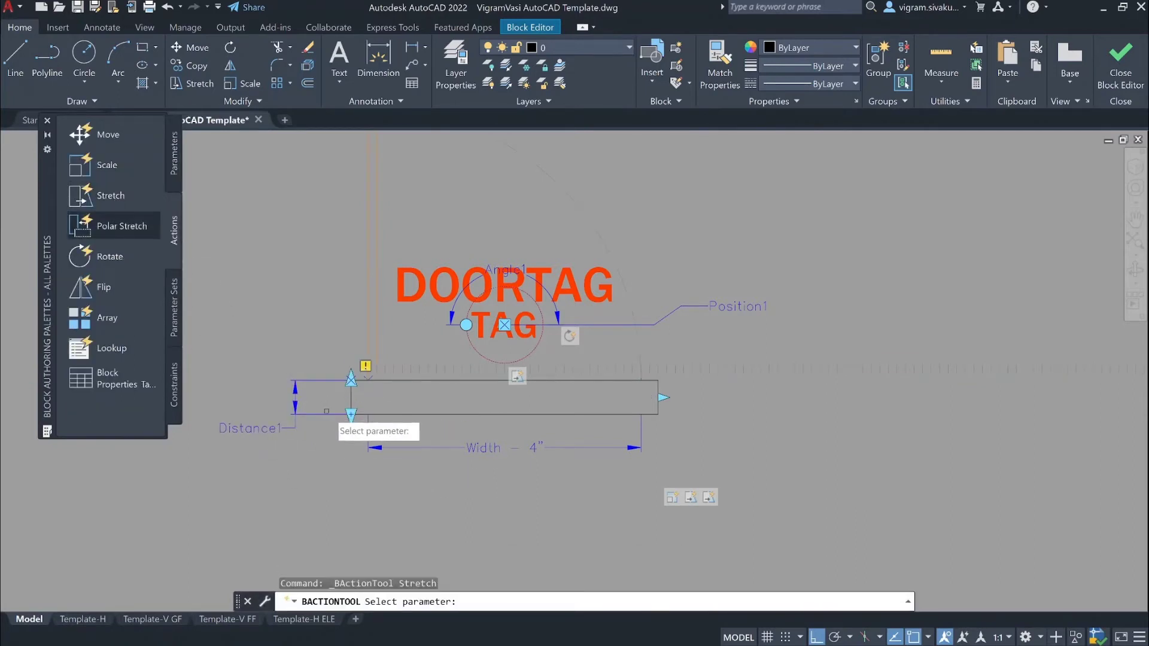
left_click(326, 412)
left_click(352, 415)
left_click(265, 471)
left_click(687, 406)
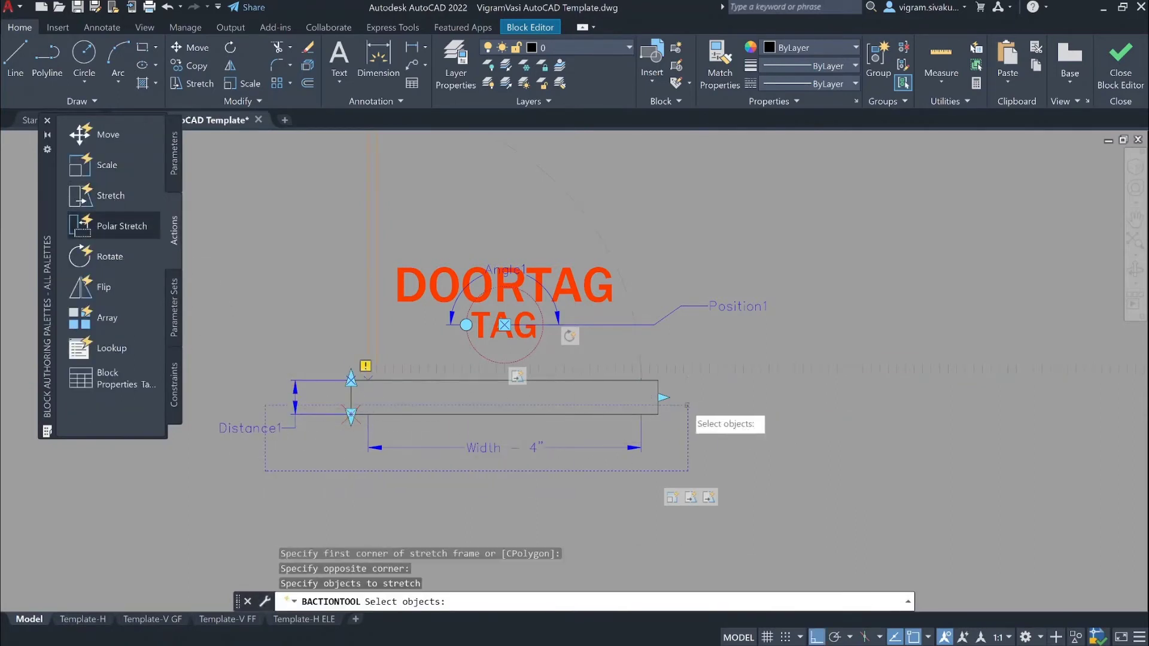
left_click(648, 414)
key("Return")
Save the door block's parameter changes and return to the drawing.
left_click(1121, 64)
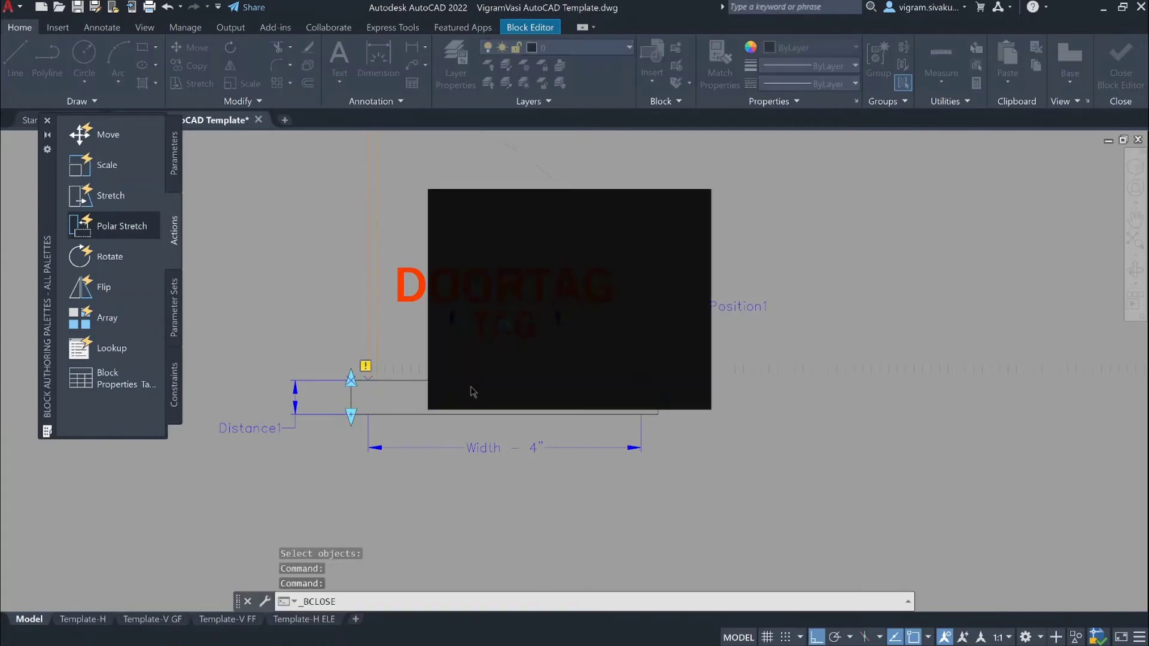
left_click(515, 317)
left_click(721, 436)
left_click(685, 371)
key("Escape")
Open the door block in the Block Editor again.
left_click(528, 430)
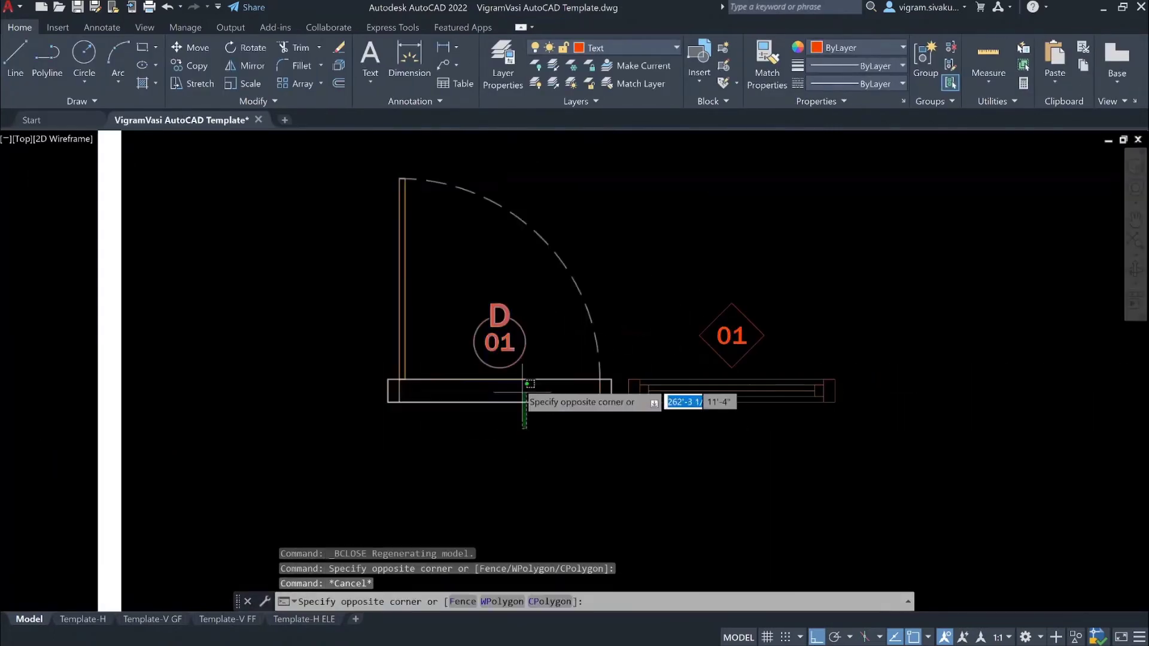
left_click(513, 378)
right_click(512, 378)
left_click(583, 53)
key("Escape")
left_click(444, 513)
key("Escape")
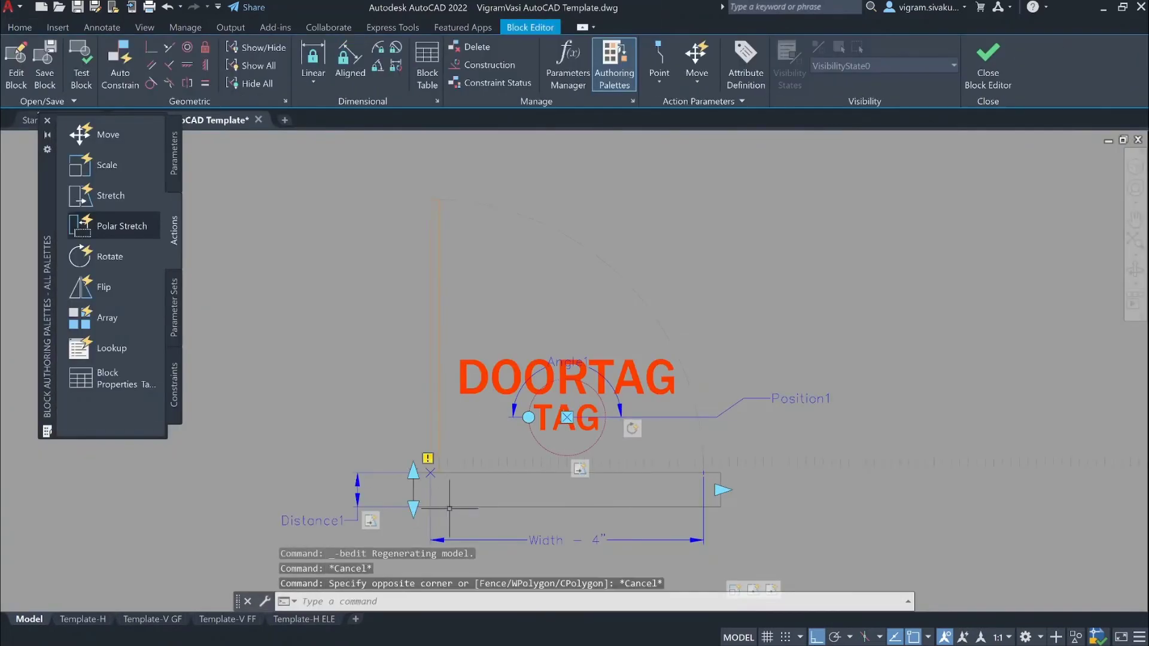
Send the wipeout over the door opening to the back and regenerate the display.
left_click(449, 508)
right_click(467, 480)
left_click(652, 328)
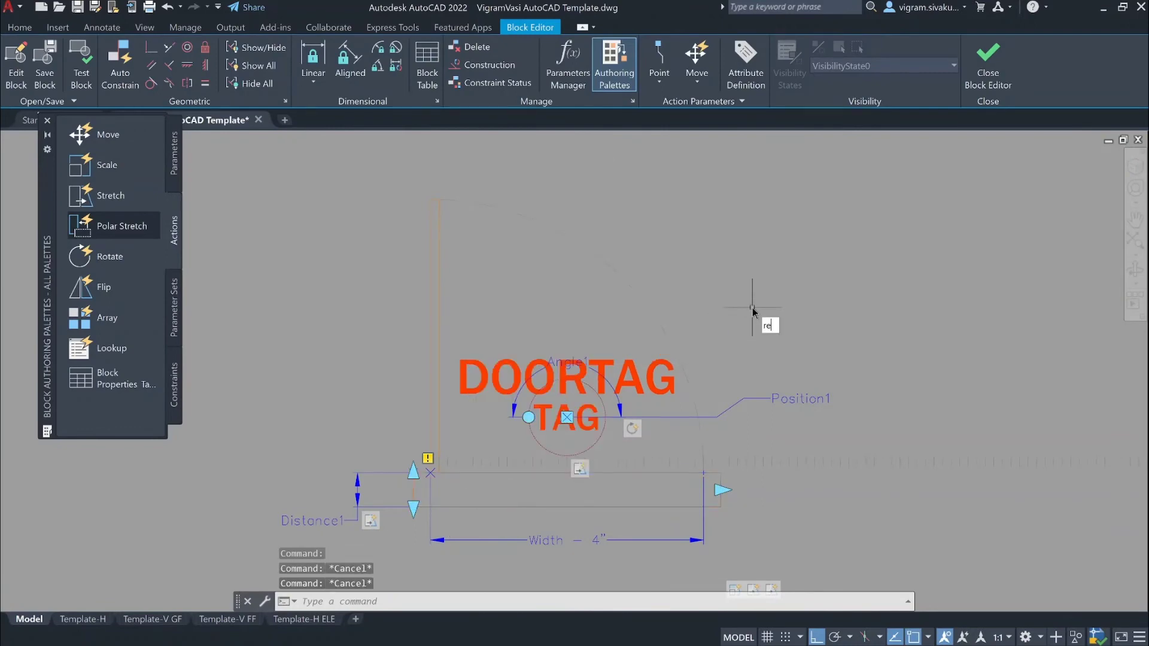
Close the door block's editing session and open the window block beside it in the Block Editor.
left_click(988, 66)
left_click(658, 386)
right_click(694, 331)
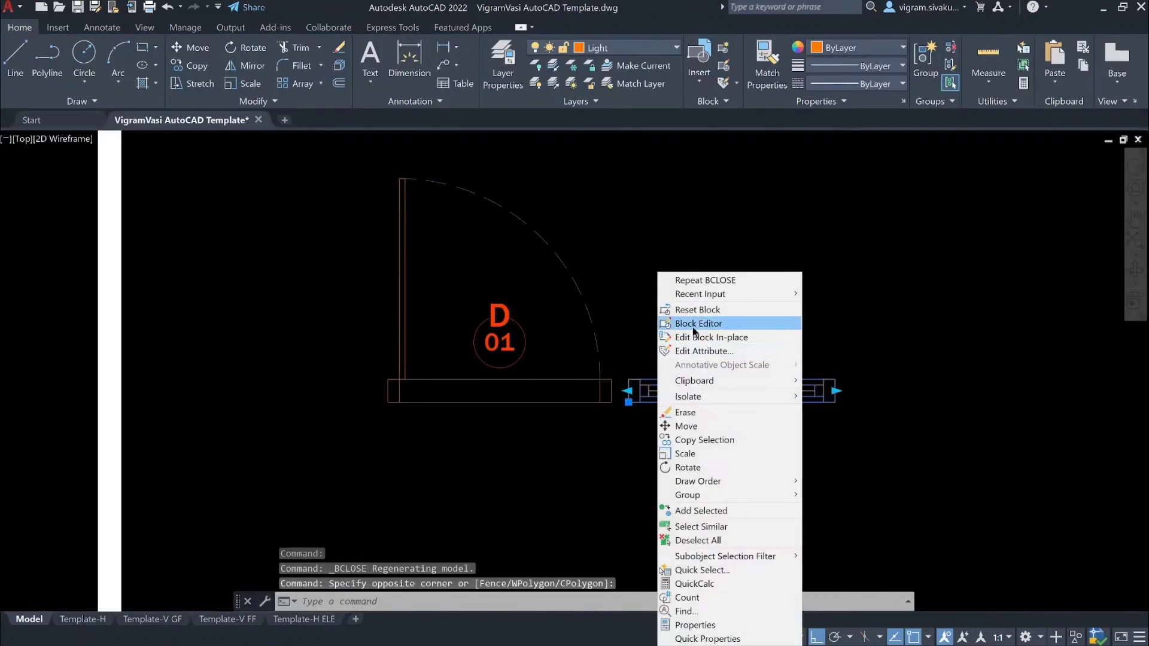
left_click(695, 324)
key("Escape")
key("Escape")
key("Escape")
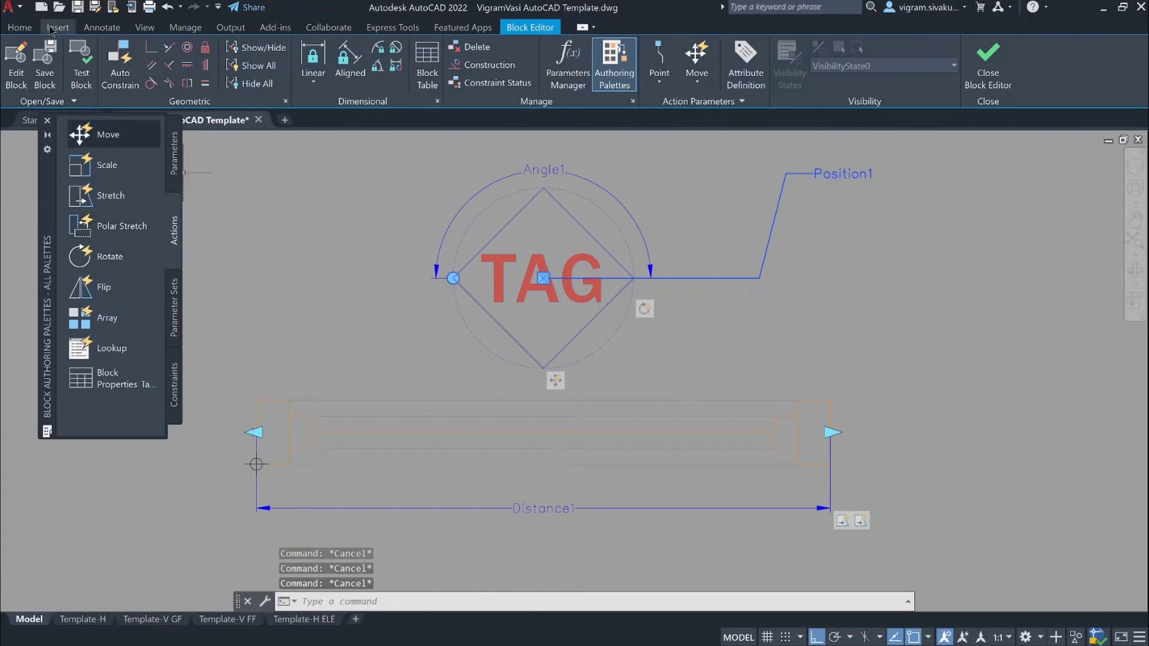
Draw a four-corner wipeout covering the full window outline, including both end frames.
left_click(20, 28)
left_click(81, 101)
left_click(64, 137)
left_click(257, 401)
left_click(831, 401)
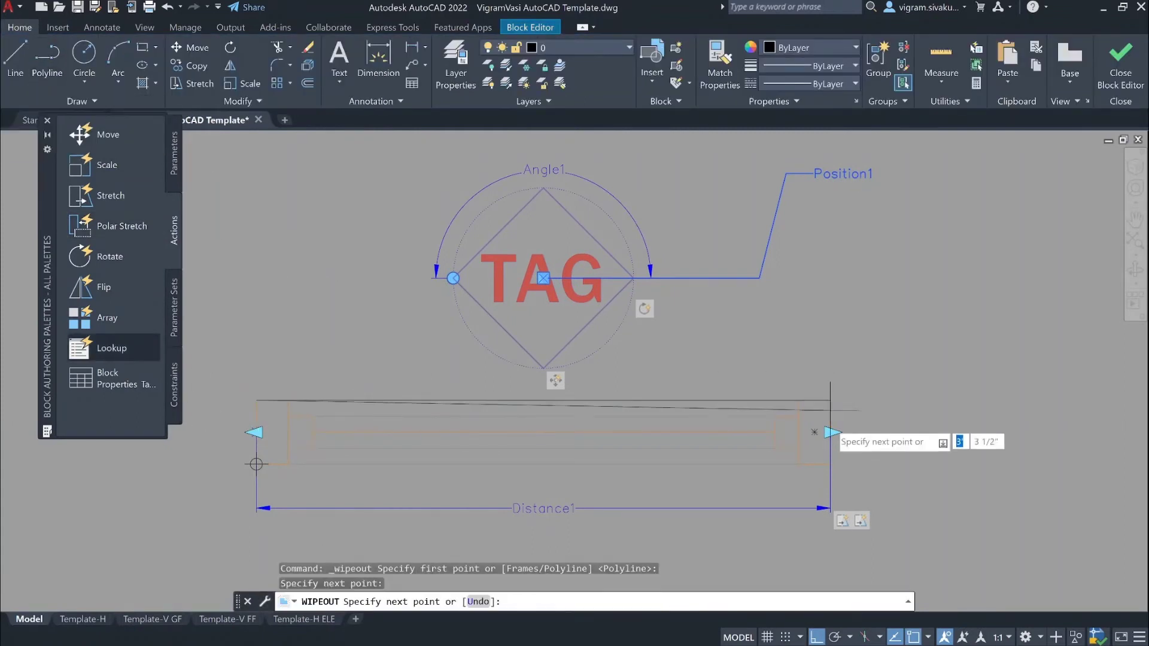
left_click(830, 464)
left_click(256, 464)
key("Return")
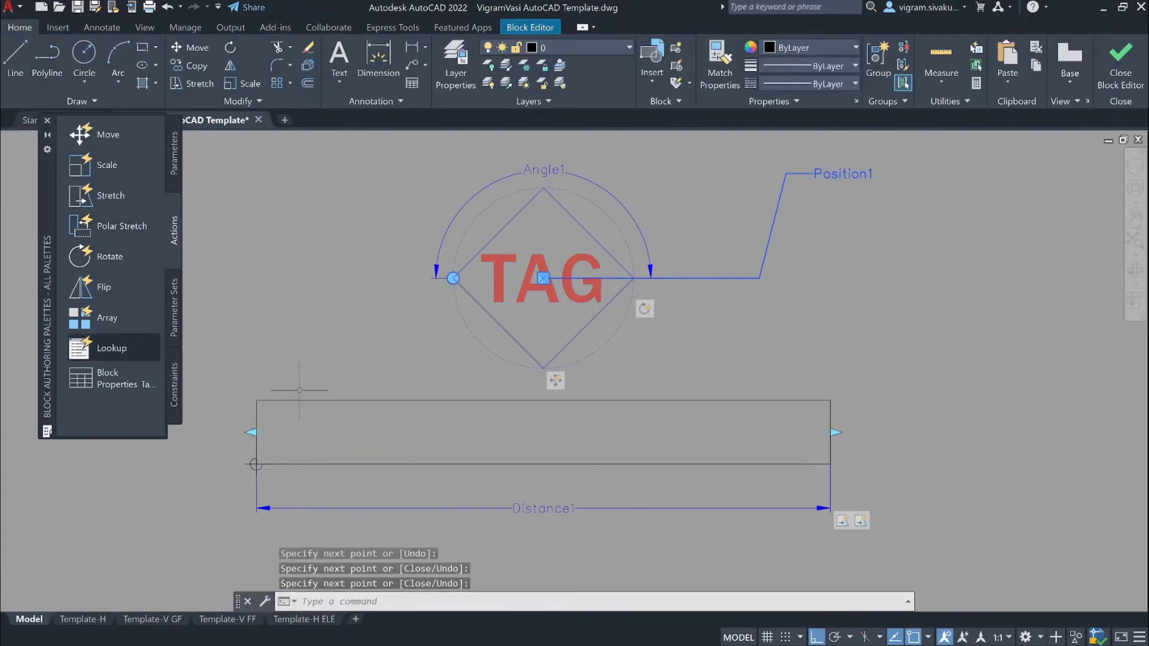
Add a linear parameter across the window's depth between its upper and lower edge midpoints, with the label beyond the right end.
left_click(174, 153)
left_click(108, 164)
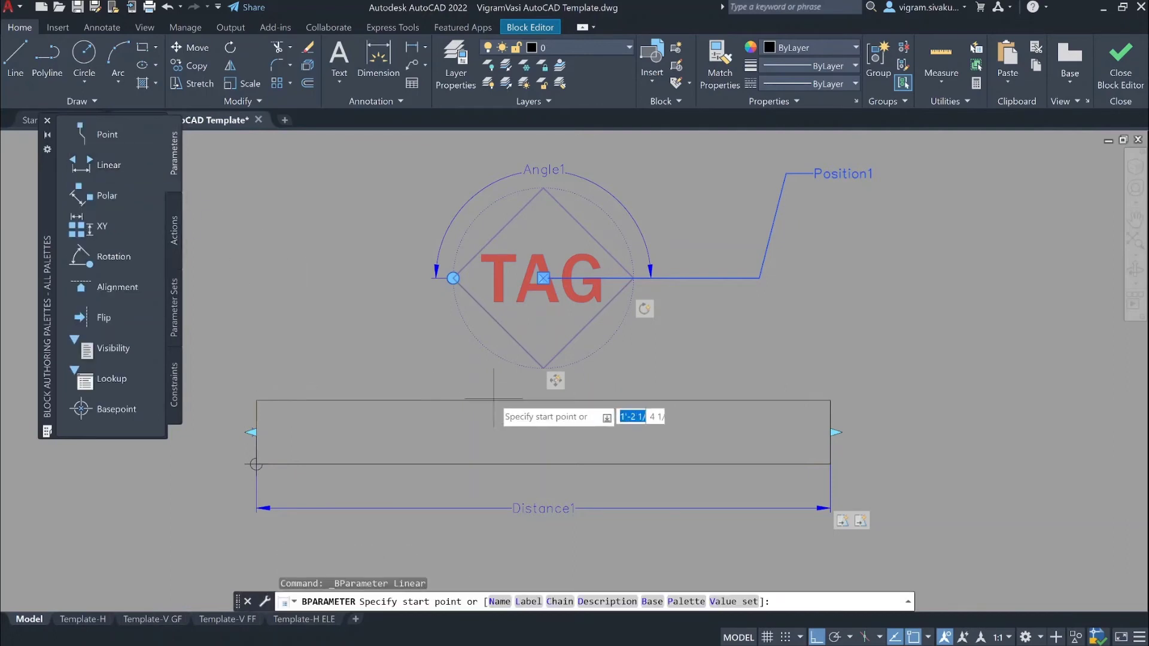
left_click(543, 400)
left_click(544, 464)
left_click(927, 470)
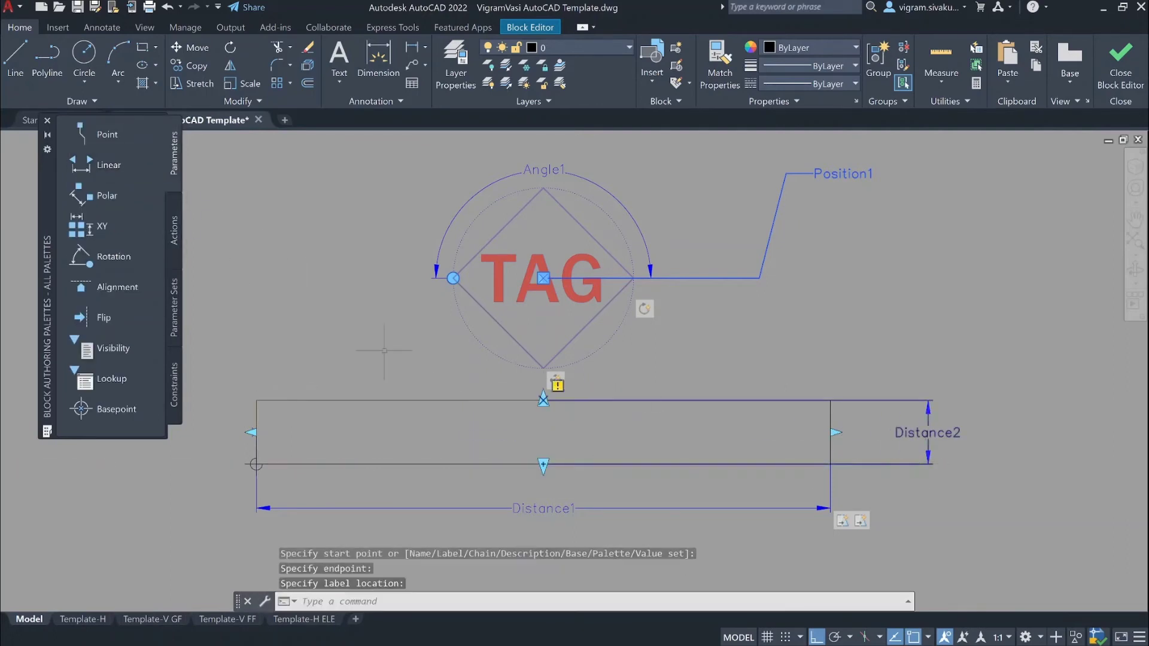
Add a Stretch action to the window depth parameter's lower point, framing the lower edge and selecting the wipeout.
left_click(174, 231)
left_click(111, 195)
left_click(903, 470)
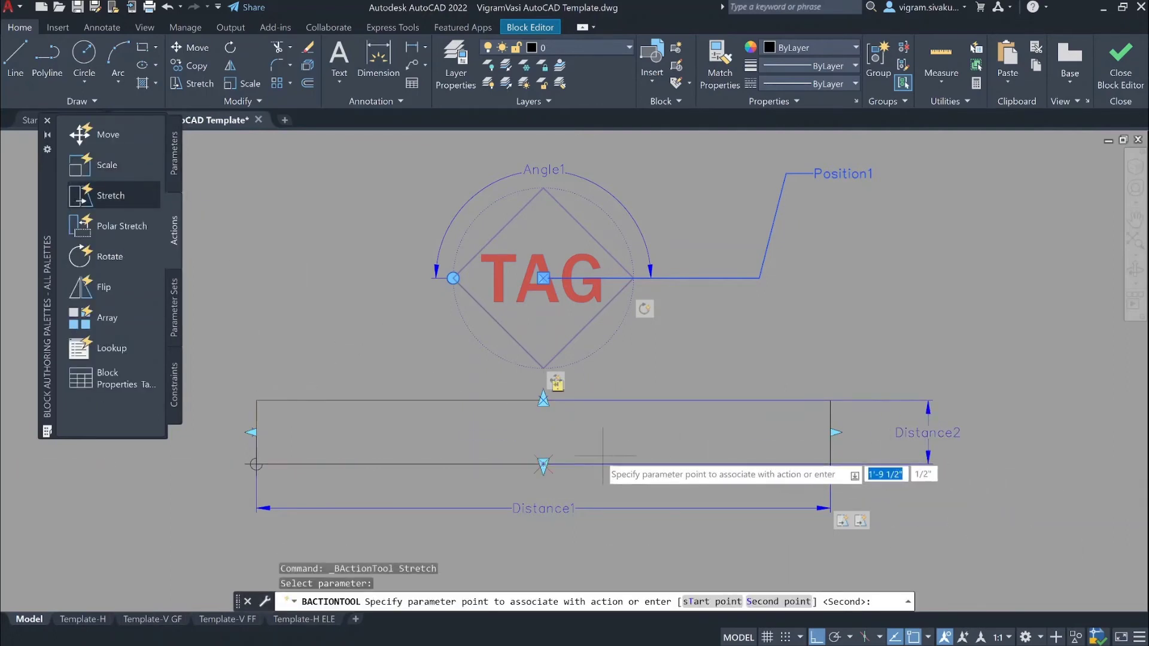
left_click(544, 465)
left_click(210, 488)
left_click(880, 442)
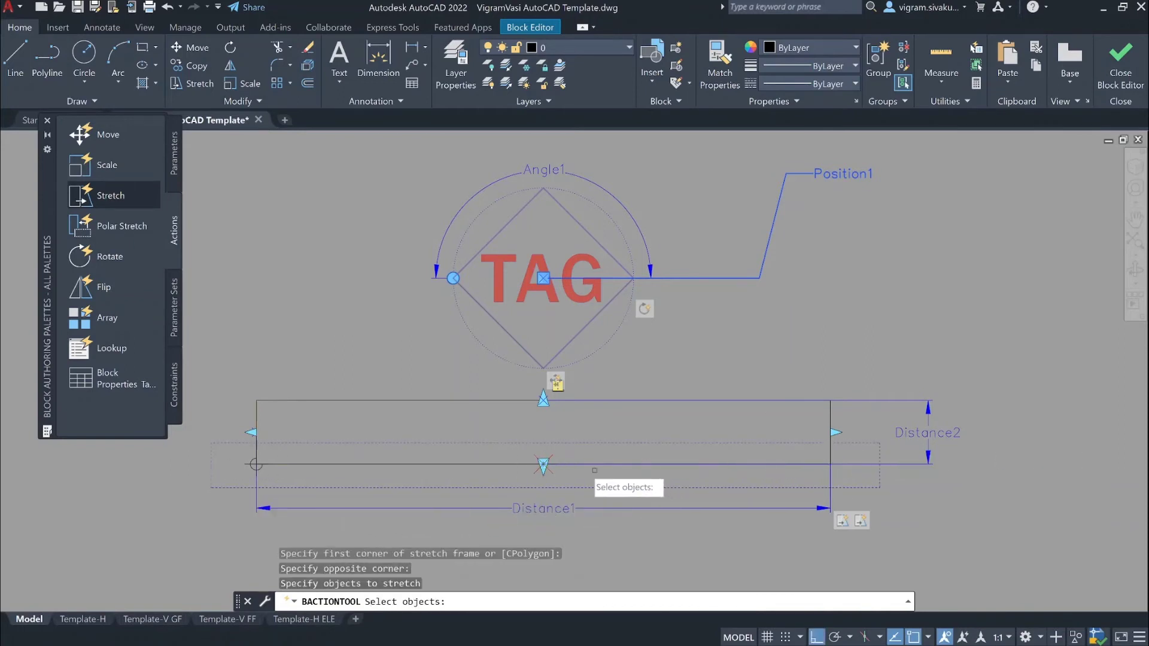
left_click(515, 463)
key("Return")
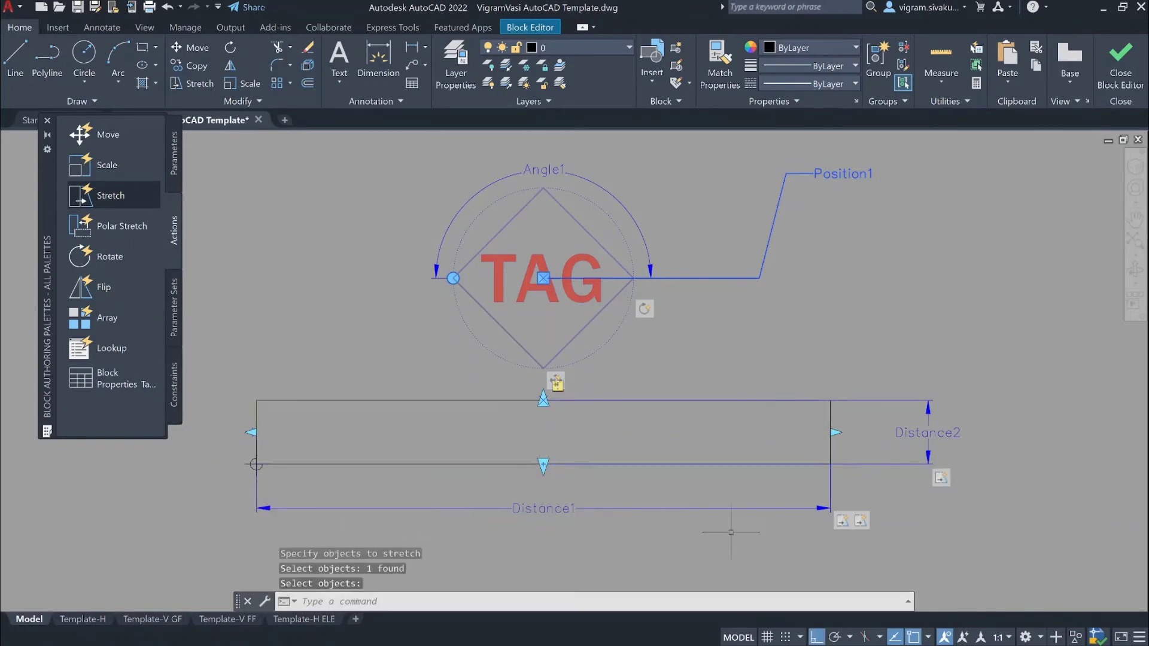
Modify the selection set of the window's left-end width stretch action, keeping its stretch frame and adding the wipeout.
right_click(844, 525)
left_click(1029, 559)
key("Return")
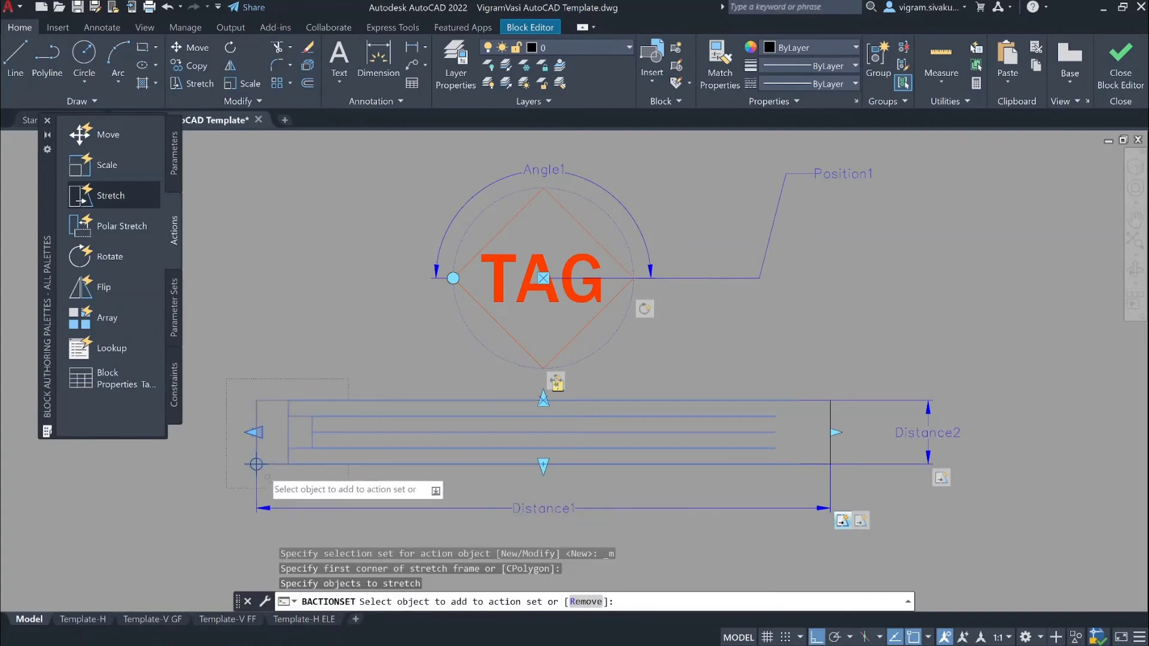
key("Return")
Add the wipeout to the selection set of the window's right-end width stretch action.
right_click(860, 524)
mouse_move(915, 547)
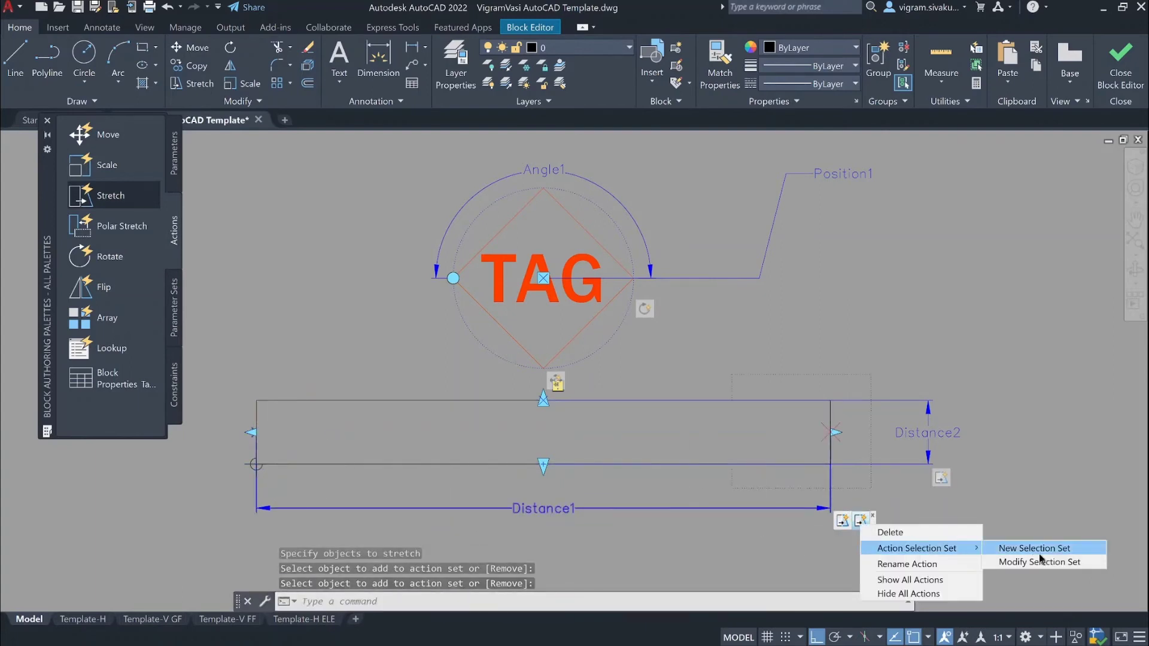
left_click(1038, 548)
left_click(856, 483)
left_click(770, 386)
left_click(828, 452)
key("Return")
Send the window's wipeout behind the rest of its geometry and close the Block Editor, saving the changes.
left_click(786, 461)
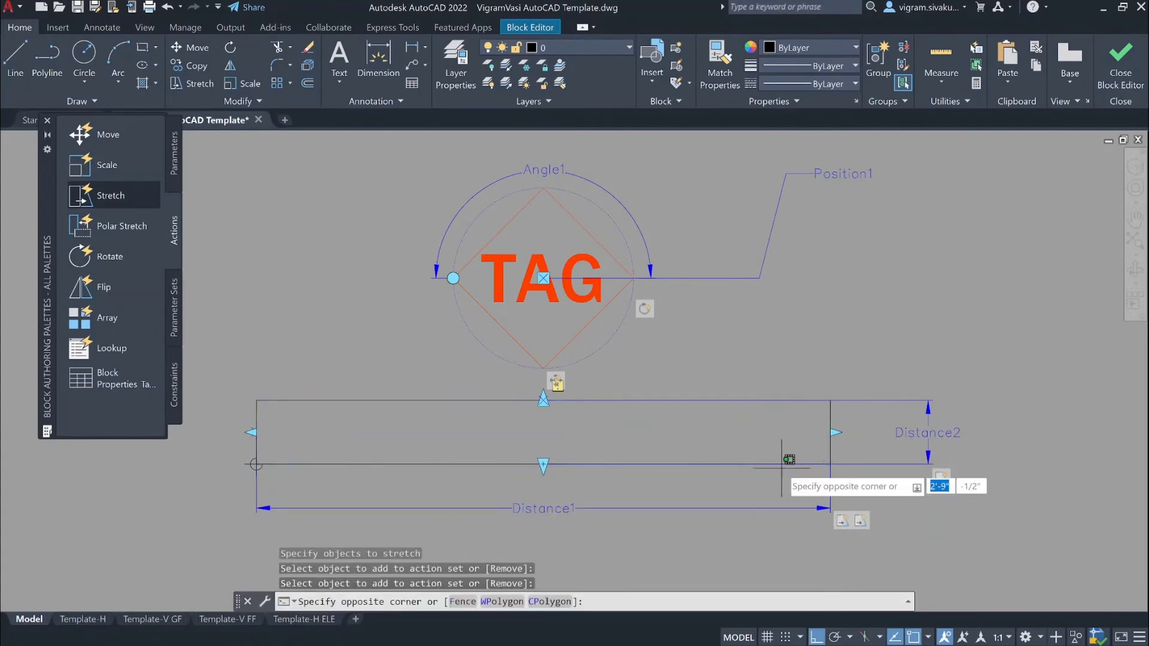
key("Escape")
left_click(451, 466)
right_click(450, 473)
mouse_move(569, 309)
left_click(650, 324)
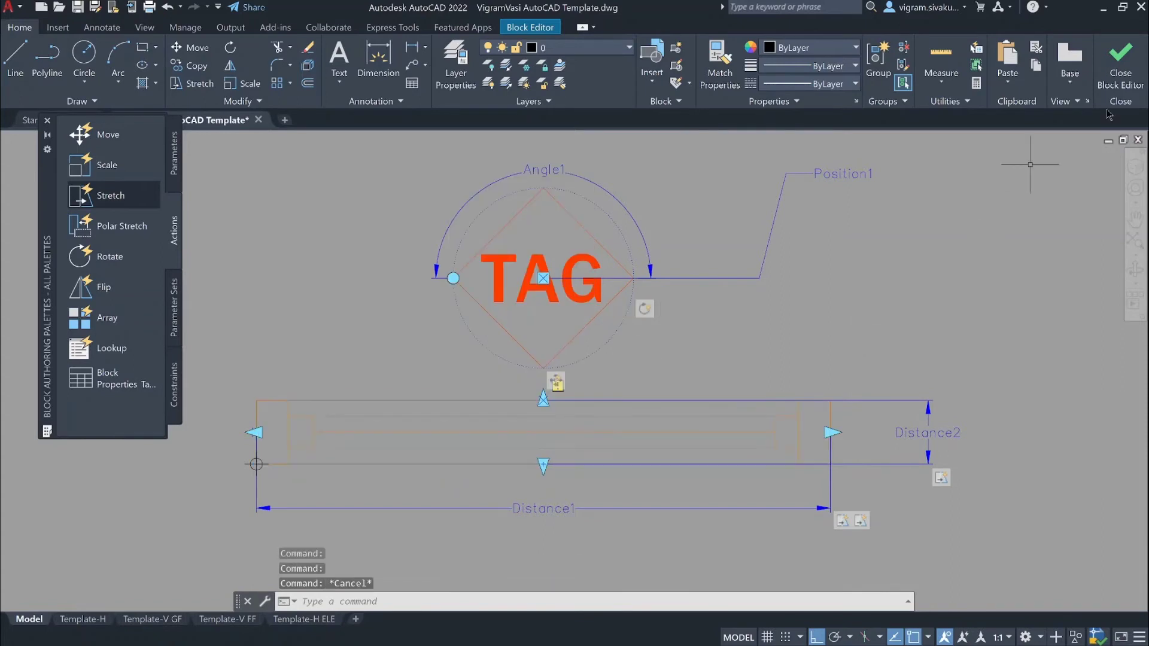
left_click(1121, 64)
left_click(547, 314)
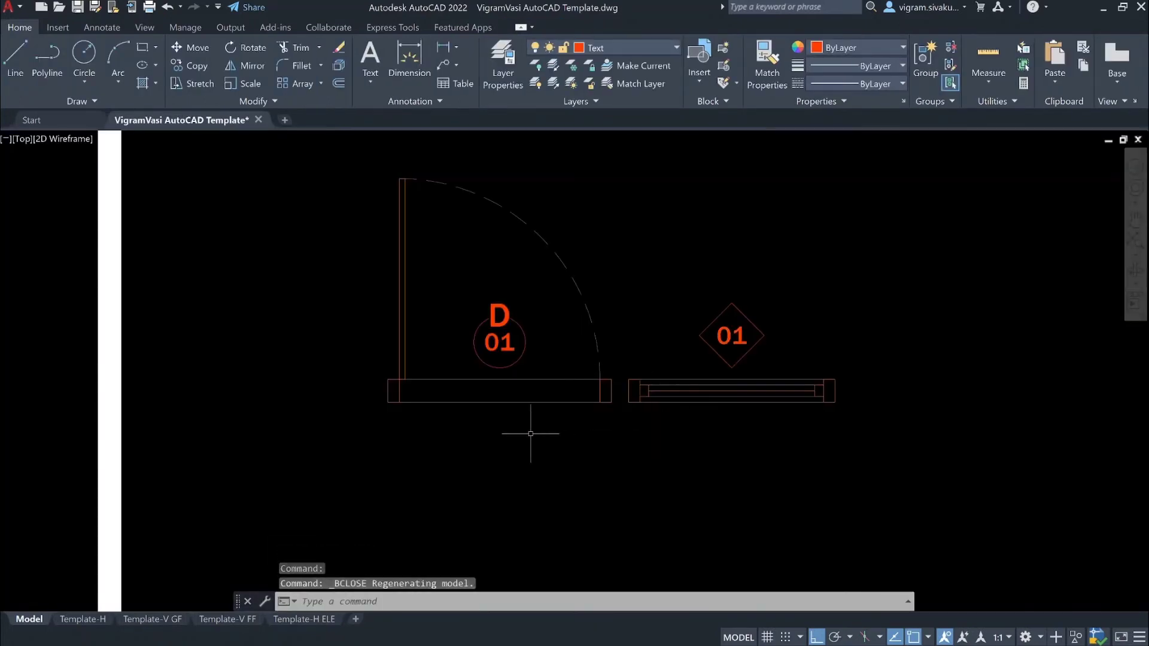
In the Template-H ELE layout, unlock the viewport, bring the hatched room plan into it and lock it again.
scroll(535, 449, "down", 5)
scroll(616, 390, "up", 2)
scroll(596, 352, "down", 3)
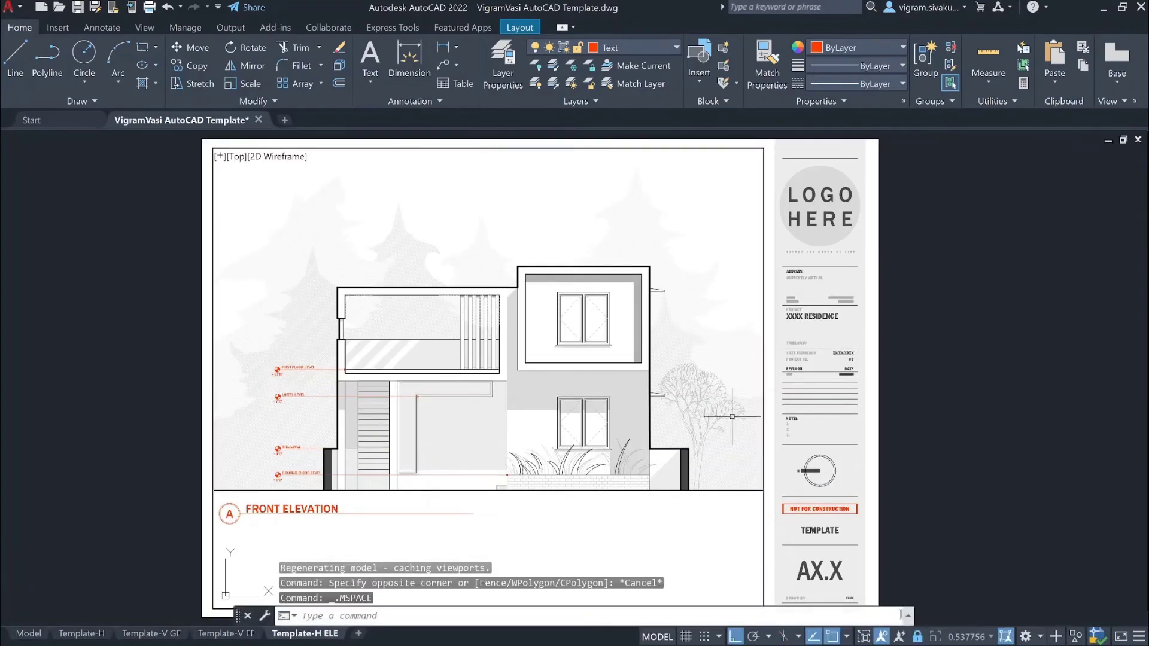
left_click(918, 637)
middle_click_drag(221, 395, 515, 394)
scroll(514, 394, "up", 2)
left_click(513, 393)
key("Escape")
key("Escape")
scroll(357, 335, "up", 2)
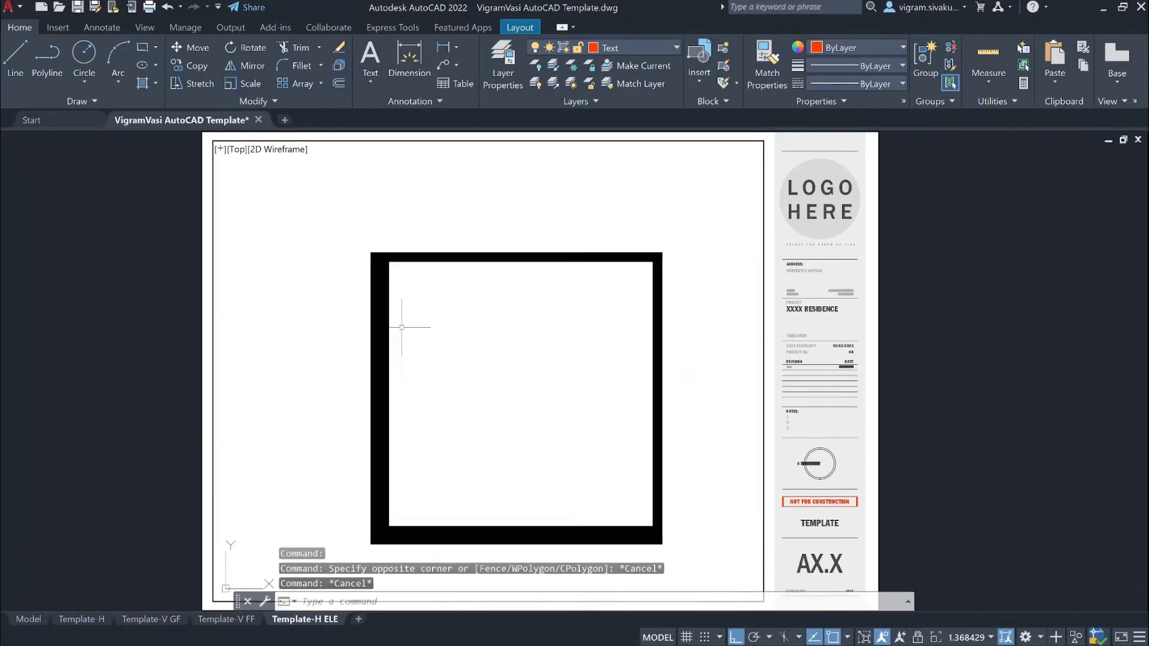
left_click(918, 637)
Copy the door block from beside the room to the room's lower-left corner and regenerate the drawing.
scroll(480, 397, "up", 2)
left_click(701, 323)
type("co")
key("Return")
left_click(692, 387)
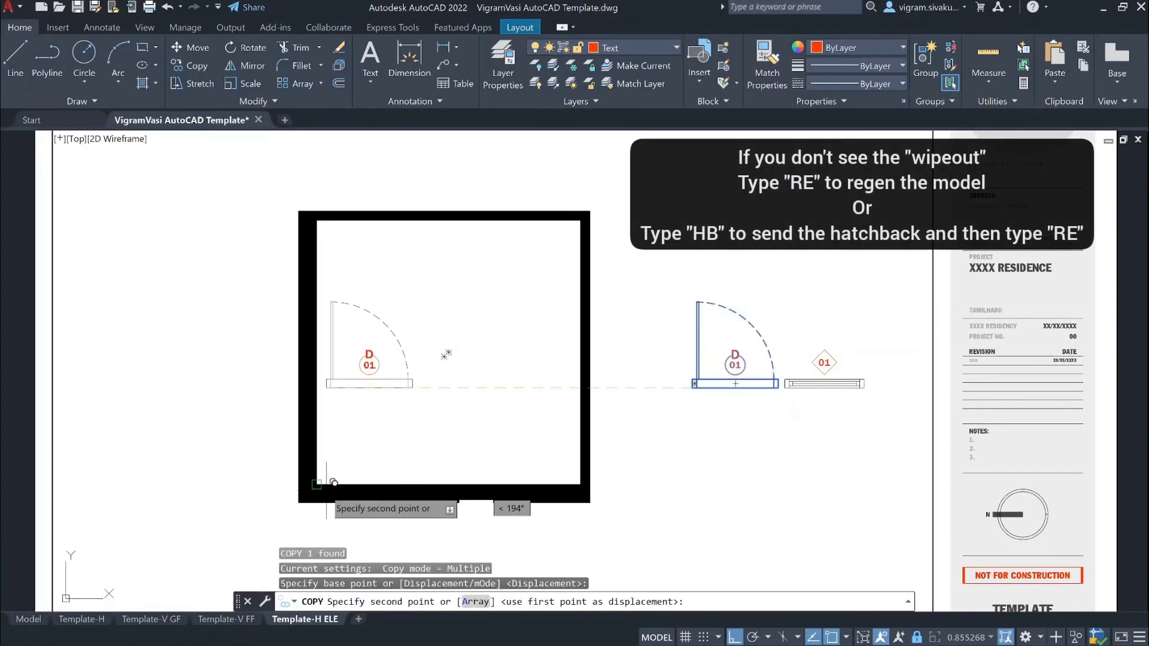
left_click(317, 482)
key("Escape")
left_click(359, 480)
type("m")
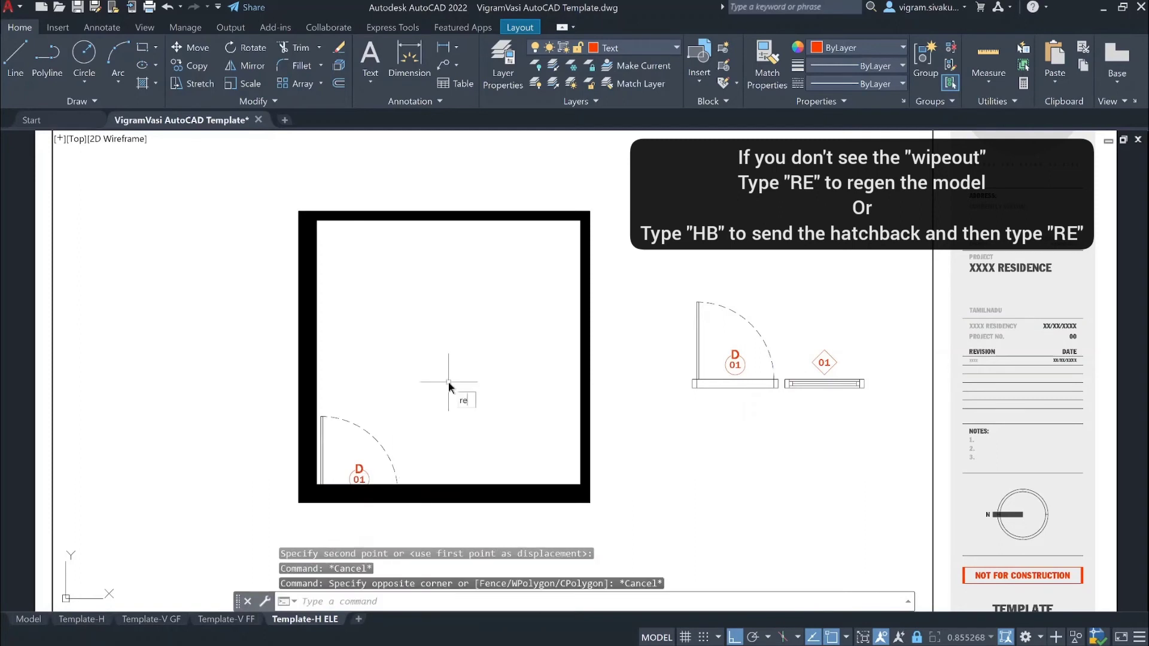
Move the placed door up to the lower wall's inner face and stretch its depth to the outer face.
left_click(371, 453)
left_click(352, 522)
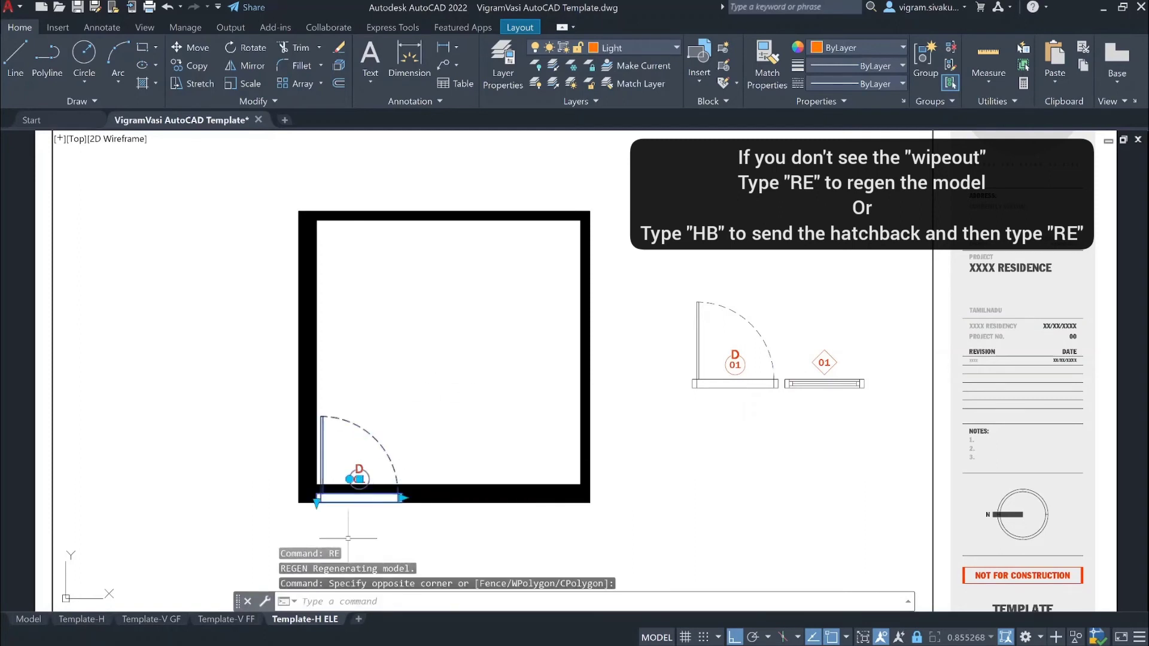
type("m")
key("Return")
scroll(318, 522, "up", 2)
left_click(316, 449)
left_click(316, 425)
left_click(316, 448)
left_click(315, 472)
scroll(288, 510, "down", 4)
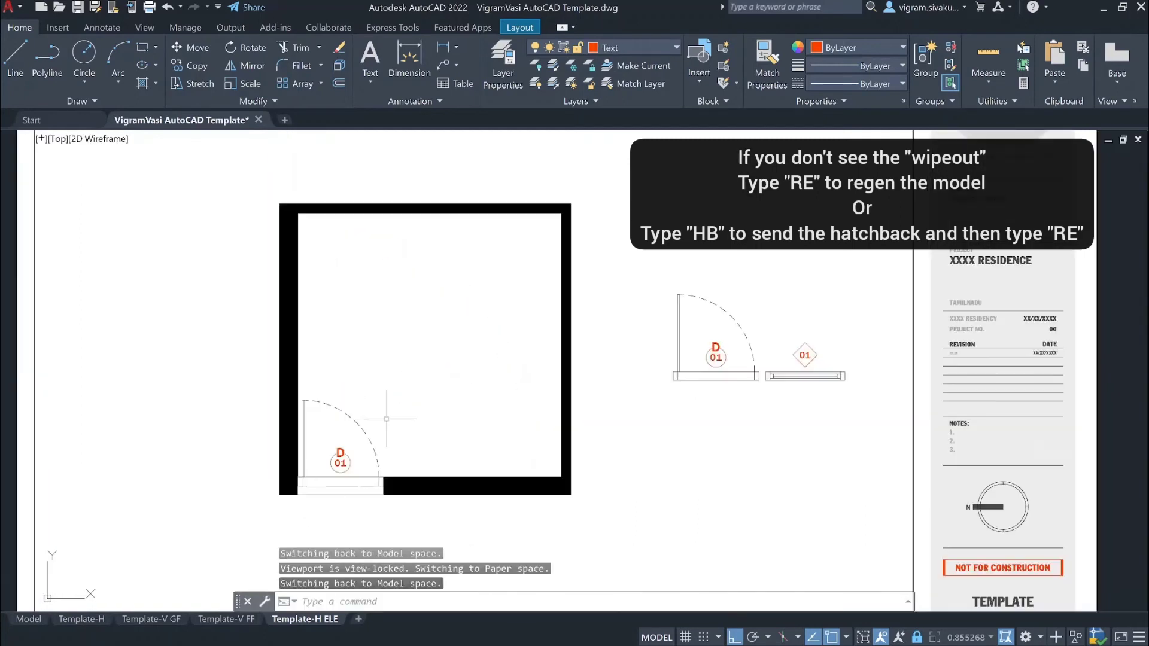
Shift the placed door slightly right along the lower wall, away from the corner.
type("m")
left_click(345, 387)
left_click(360, 345)
Copy the original door block straight above itself and rotate the copy a quarter turn counterclockwise.
left_click(774, 349)
type("co")
left_click(683, 279)
left_click(653, 147)
key("Escape")
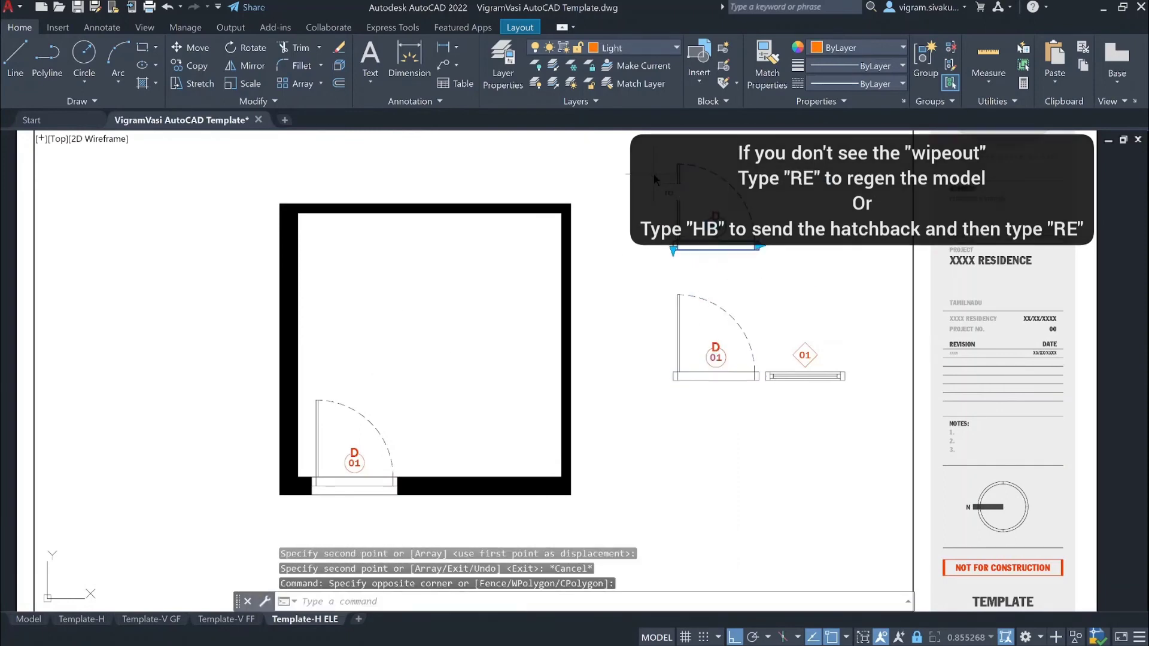
type("ro")
left_click(697, 196)
left_click(701, 179)
Mirror the rotated door about a horizontal axis through its middle, keeping the source door.
type("mi")
left_click(745, 177)
left_click(776, 179)
key("Return")
Move the mirrored door into the room's right wall, directly below the upper wall.
left_click(759, 169)
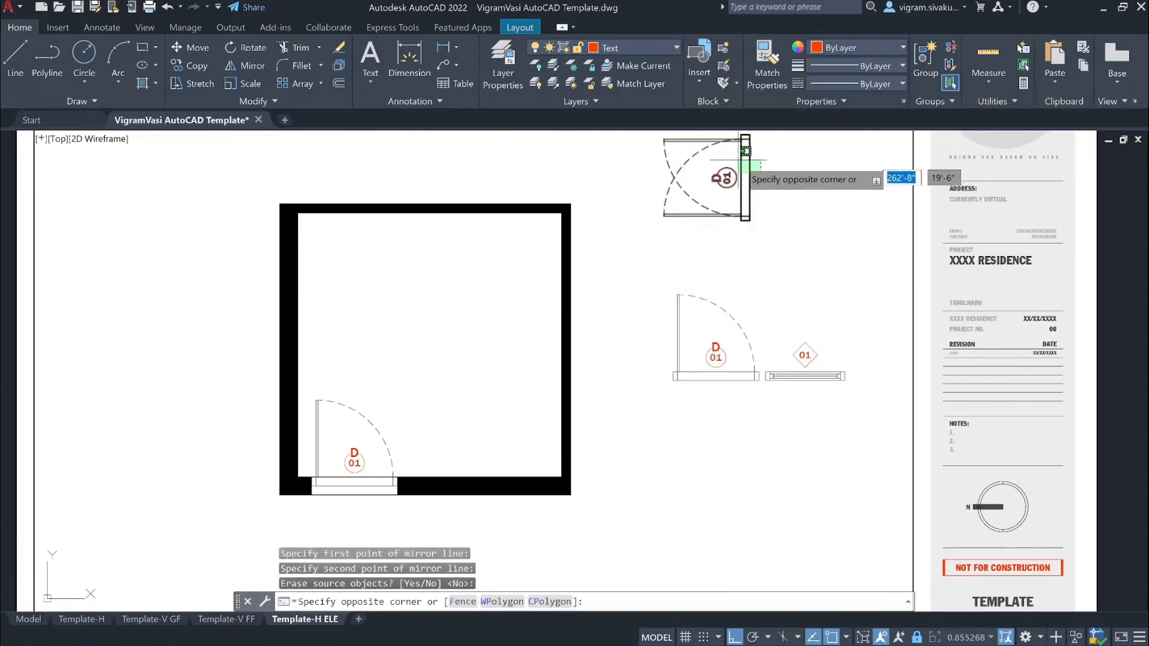
left_click(656, 167)
type("m")
key("Return")
scroll(752, 134, "up", 3)
left_click(745, 149)
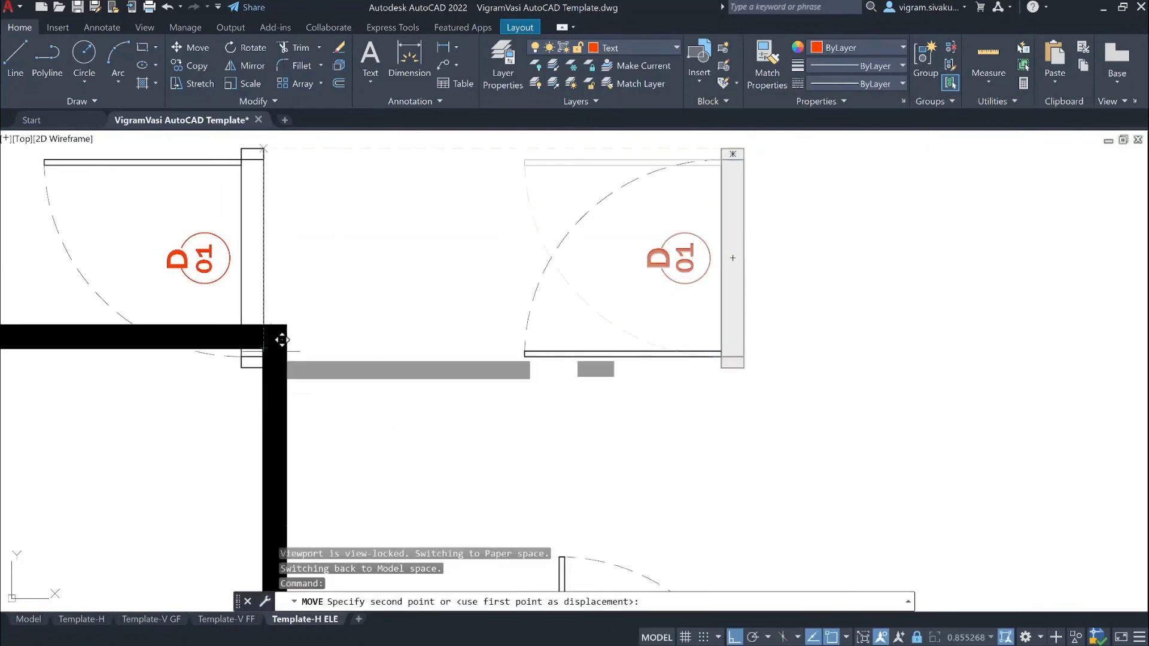
left_click(287, 348, "shift")
scroll(527, 401, "down", 3)
middle_click_drag(536, 410, 694, 246)
key("Escape")
key("Escape")
key("Escape")
Move the right-wall door down near the lower corner and mirror it about its horizontal midline, erasing the source.
left_click(516, 261)
type("m")
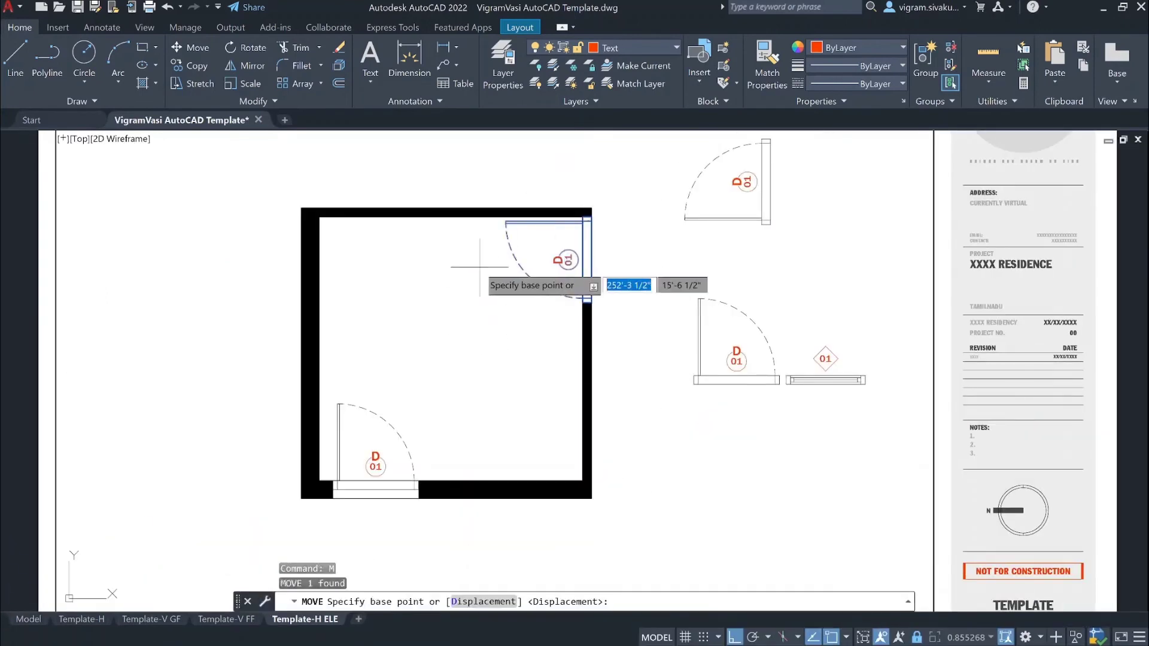
left_click(479, 267)
left_click(488, 439)
key("Escape")
key("Escape")
left_click(511, 418)
type("mi")
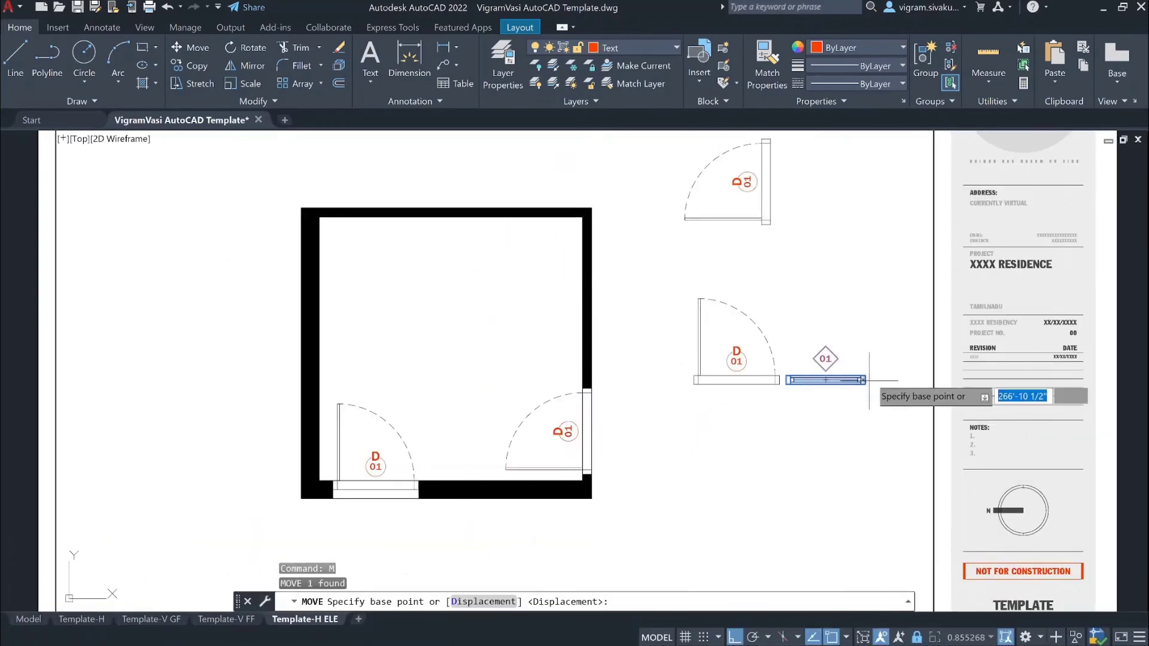
Move the window block onto the room's upper wall and stretch its width outward at both ends.
left_click(868, 381)
left_click(440, 211)
scroll(439, 211, "up", 2)
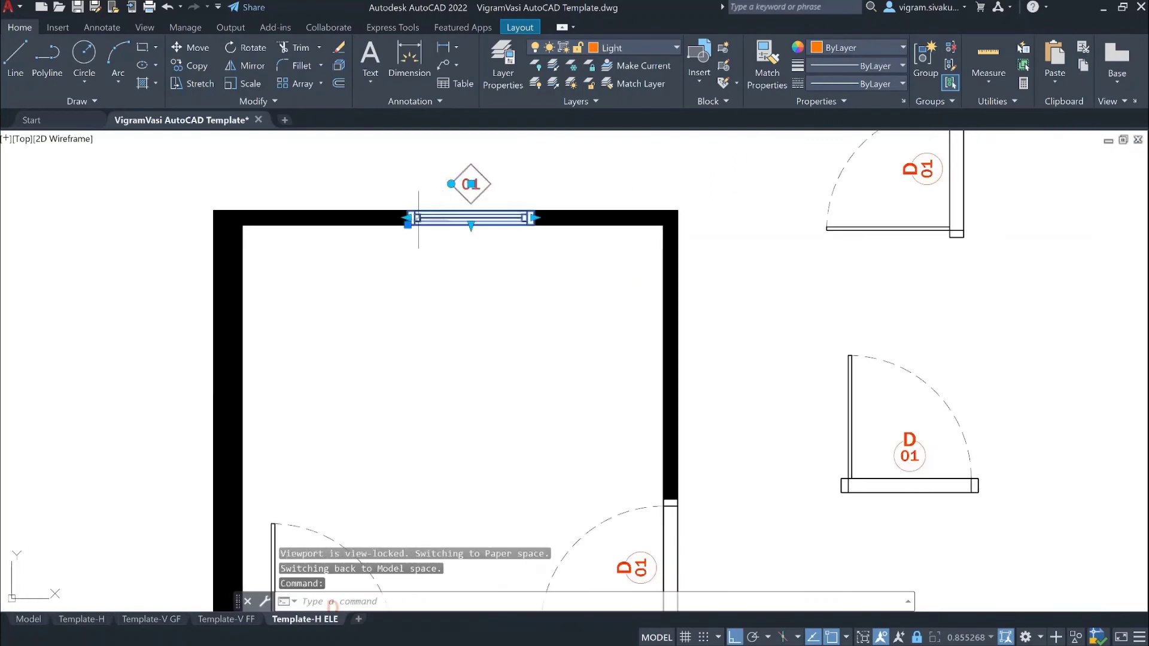
key("Escape")
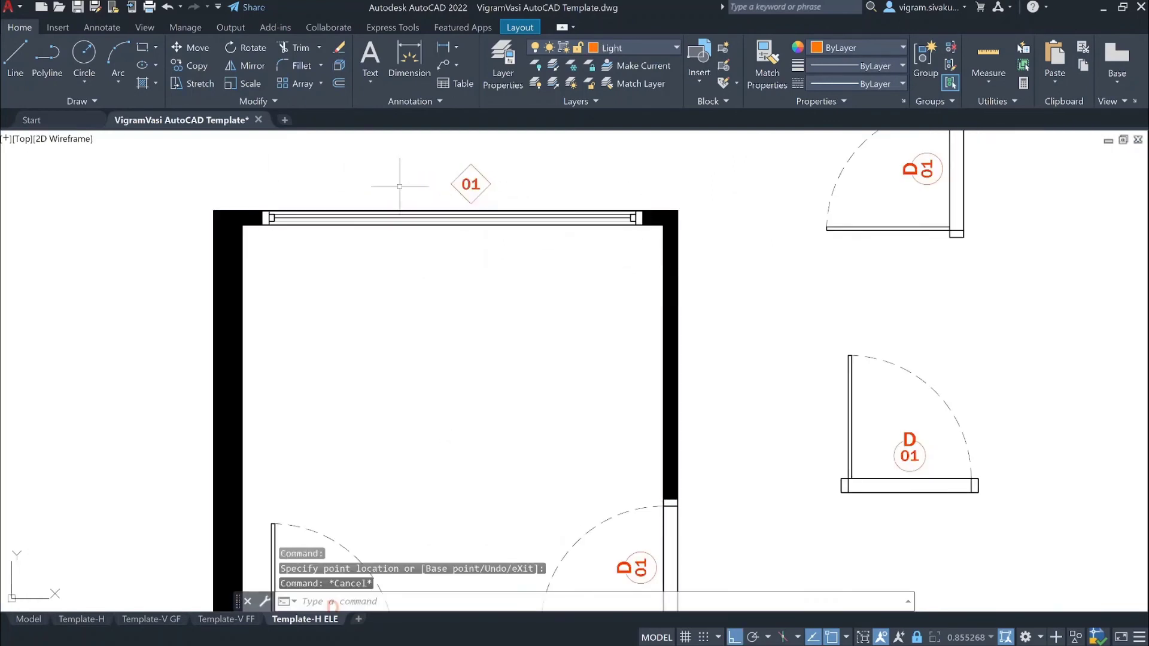
Copy the stretched window straight down into the room and reset the copied block to its default size.
scroll(465, 207, "down", 2)
left_click(467, 213)
type("co")
left_click(468, 193)
left_click(466, 288, "shift")
key("Escape")
key("Escape")
right_click(397, 266)
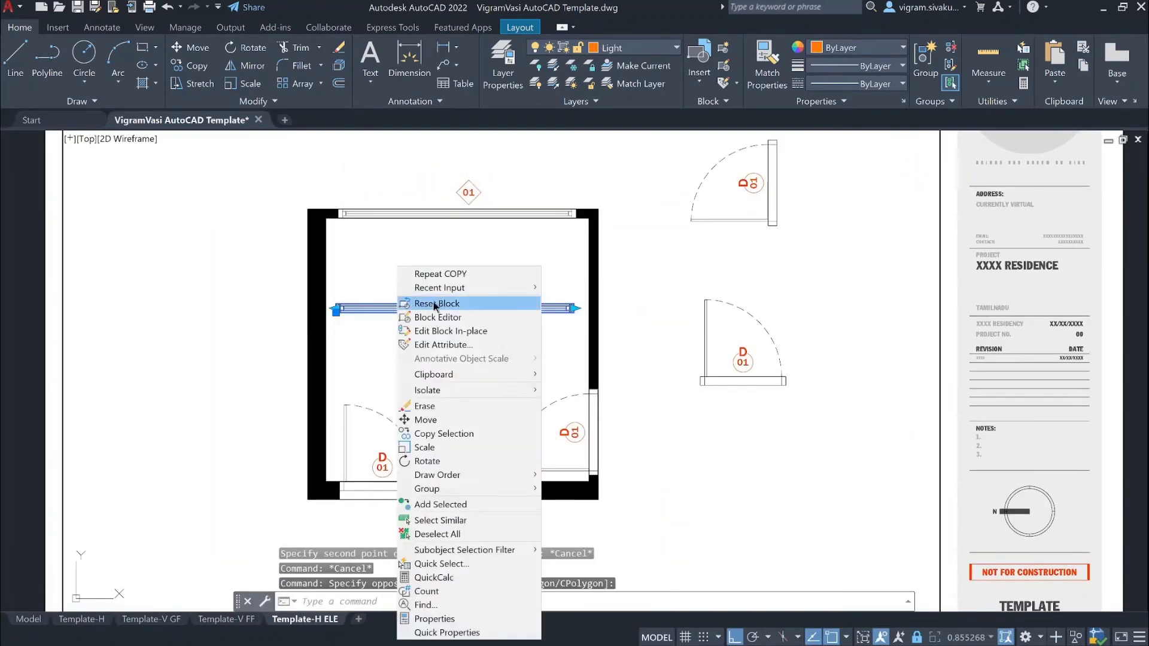
left_click(437, 305)
Rotate the window copy a quarter turn counterclockwise and move it onto the left wall's outer face, tag outside.
left_click_drag(411, 325, 373, 263)
type("ro")
left_click(415, 319)
left_click(417, 281)
left_click(404, 358)
type("m")
left_click(399, 358)
left_click(307, 354)
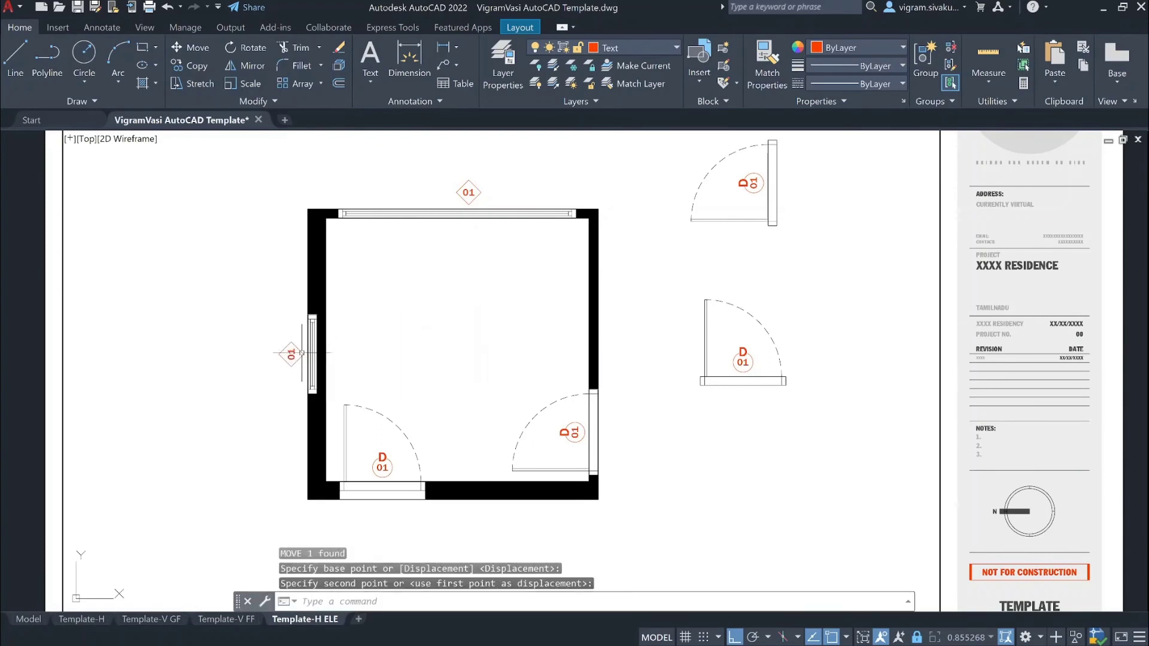
key("Escape")
Stretch the left-wall window's depth to the wall's inner face.
scroll(418, 347, "up", 2)
middle_click_drag(419, 347, 582, 316)
scroll(368, 279, "up", 3)
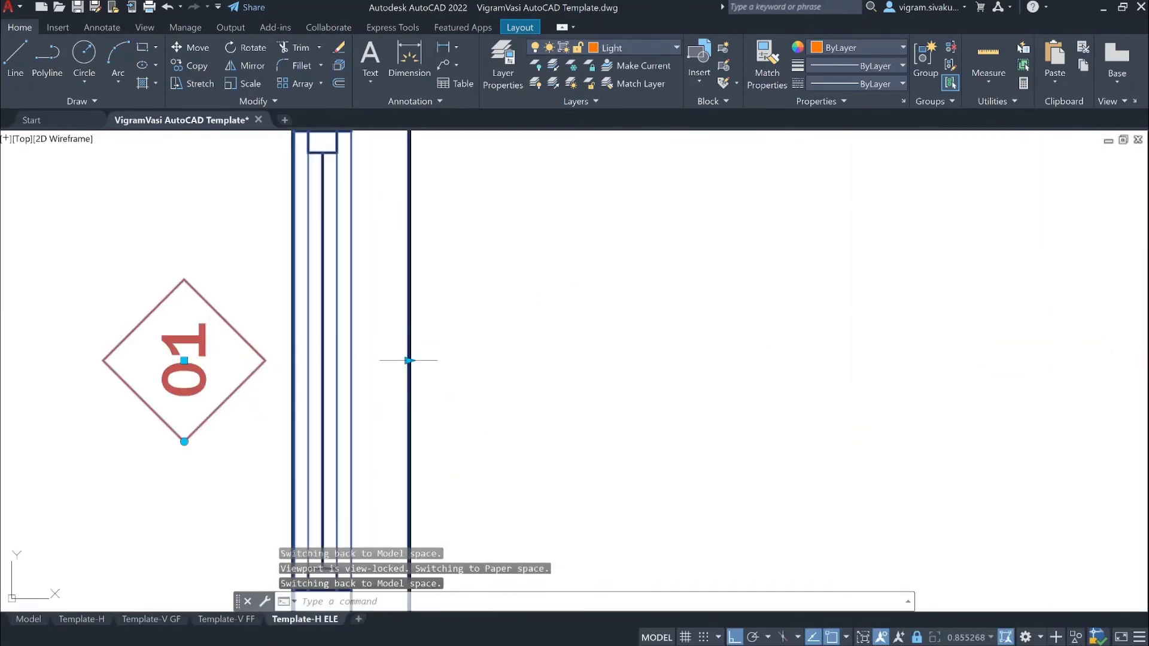
scroll(441, 359, "down", 6)
Move the left-wall window straight up along the wall and regenerate the drawing.
left_click(323, 352)
type("m")
left_click(444, 362)
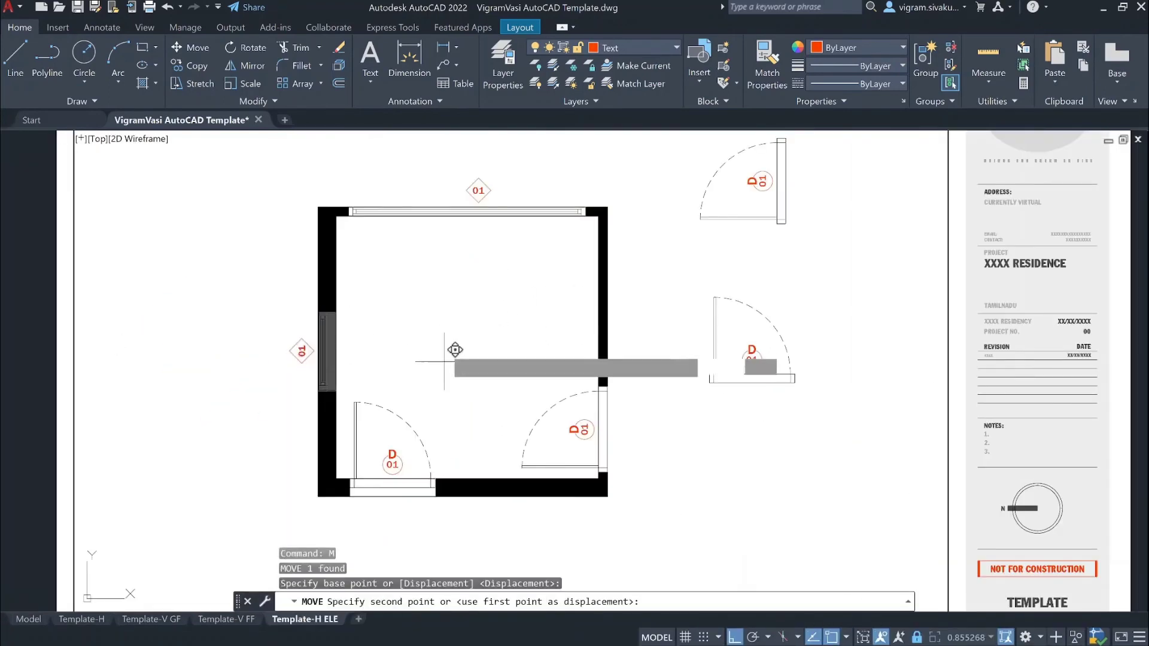
left_click(445, 278)
type("re")
Erase the two spare door blocks to the right of the room.
left_click(942, 440)
left_click(737, 214)
type("e")
scroll(441, 354, "up", 4)
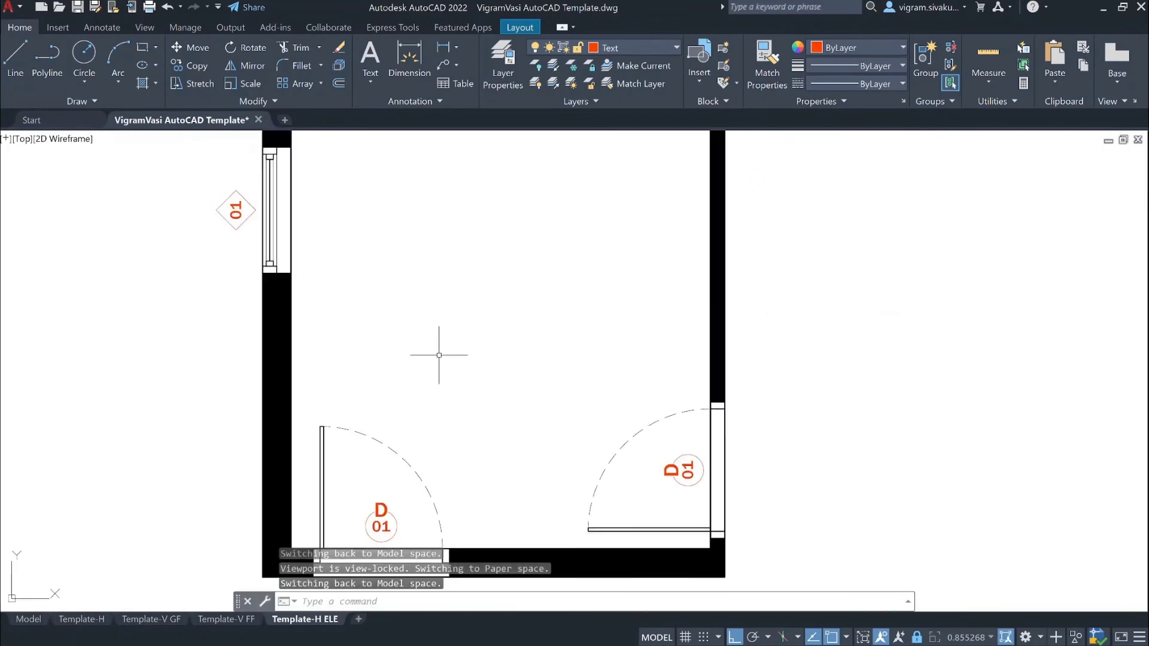